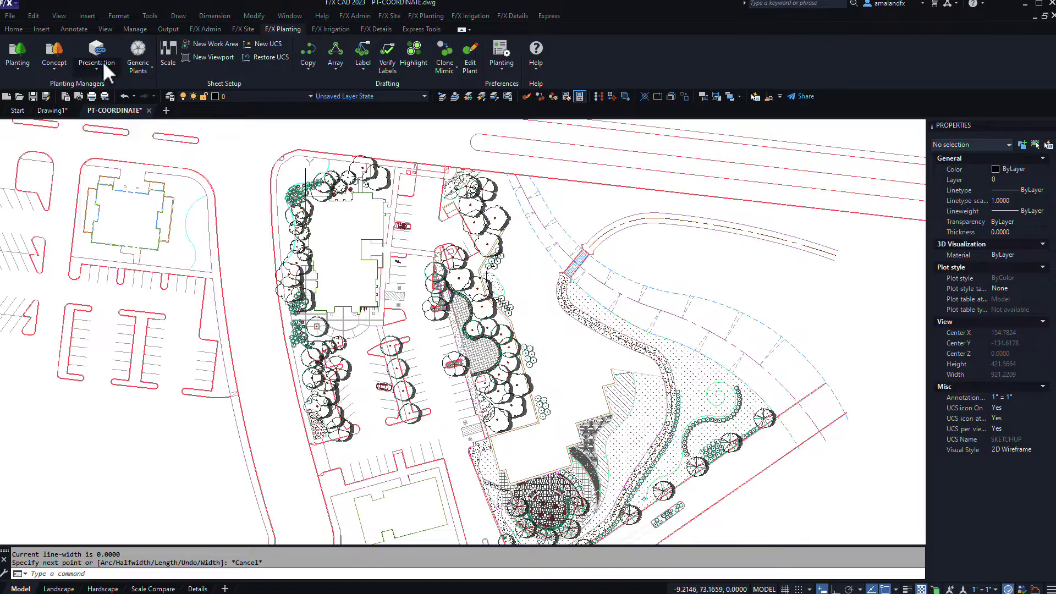
Step: Export the plan's plants and import them into SketchUp, Rhino's perspective view and Revit's 3D view
{"action": "left_click", "coordinate": [99, 50]}
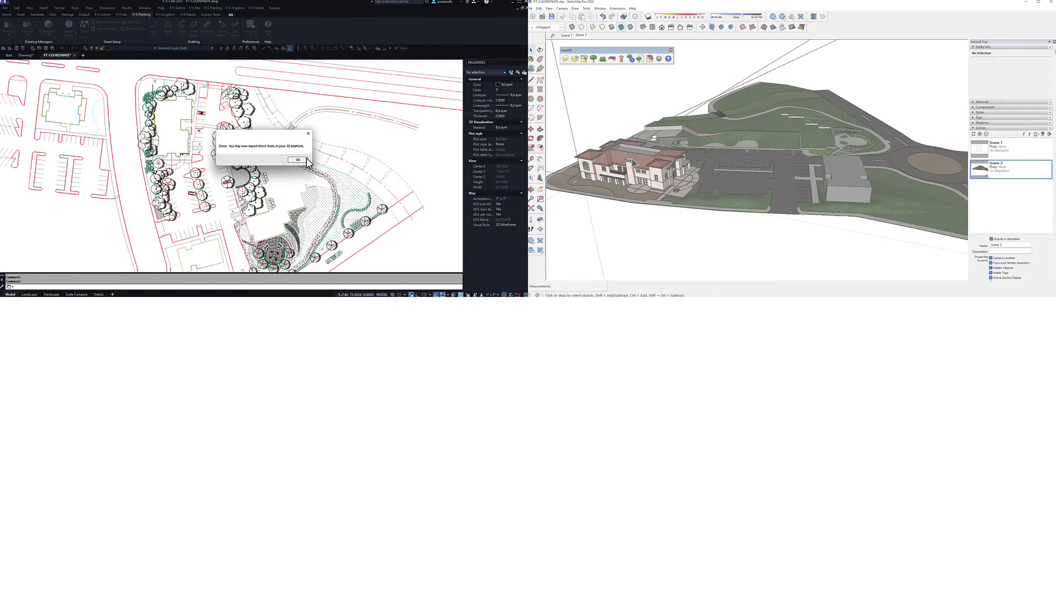
{"action": "left_click", "coordinate": [593, 58]}
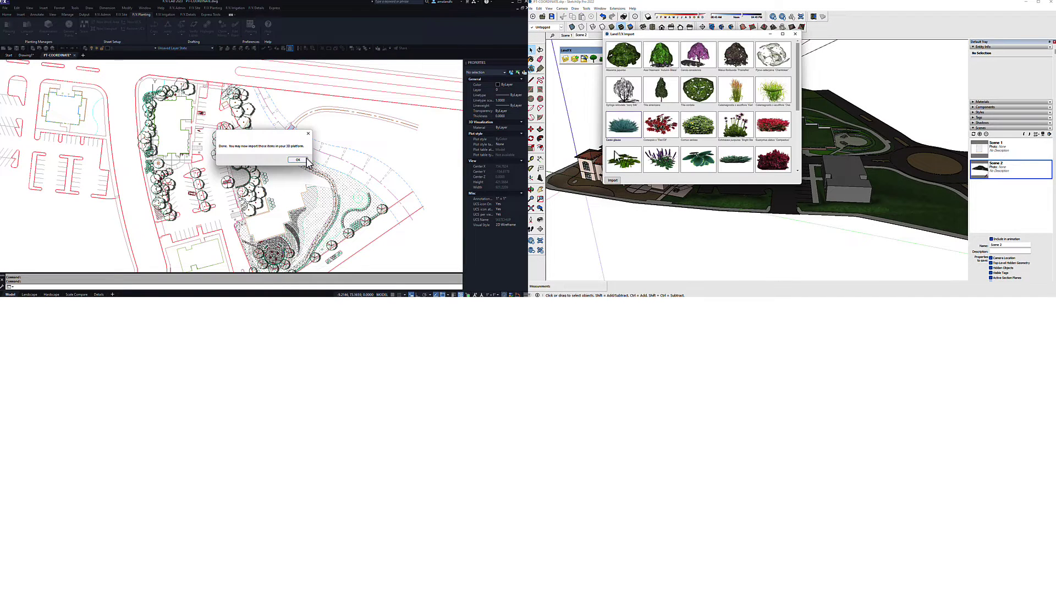
{"action": "left_click", "coordinate": [624, 126]}
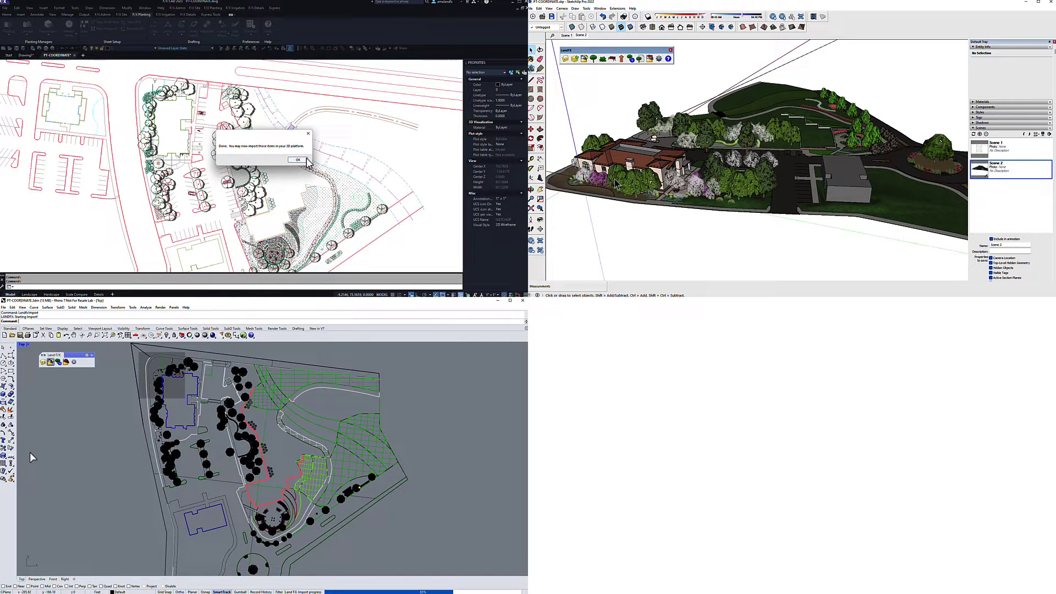
{"action": "double_click", "coordinate": [22, 346]}
{"action": "double_click", "coordinate": [283, 346]}
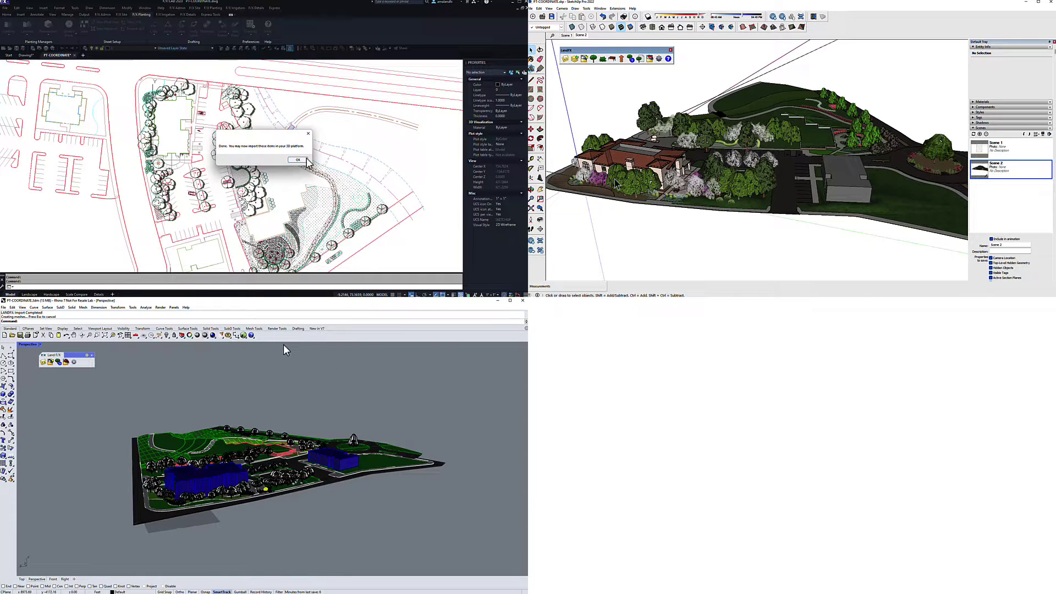
{"action": "scroll", "coordinate": [192, 506], "scroll_direction": "up", "scroll_amount": 3}
{"action": "scroll", "coordinate": [193, 507], "scroll_direction": "up", "scroll_amount": 3}
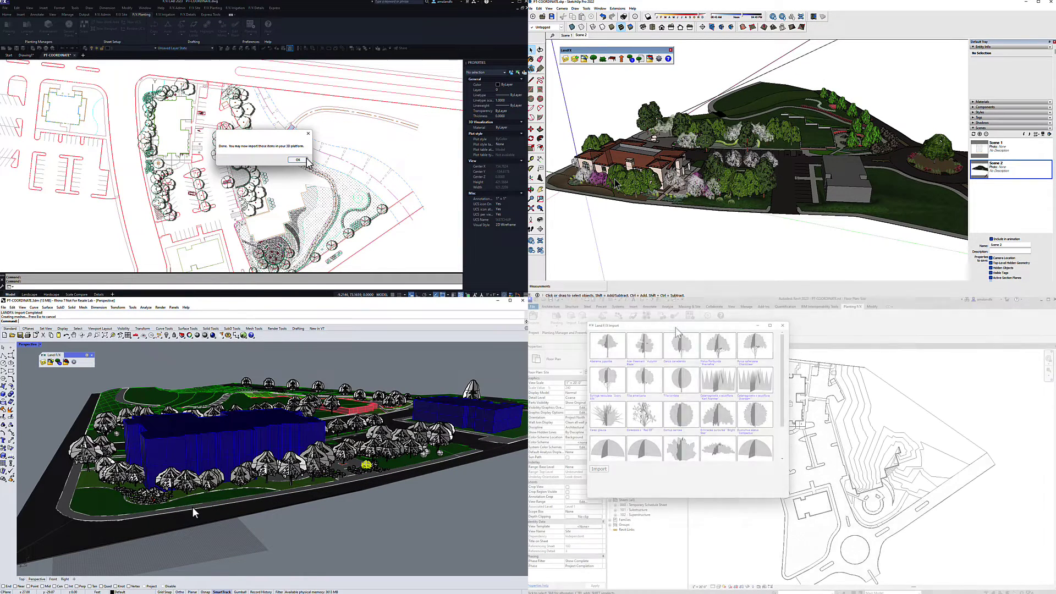
{"action": "left_click", "coordinate": [599, 469]}
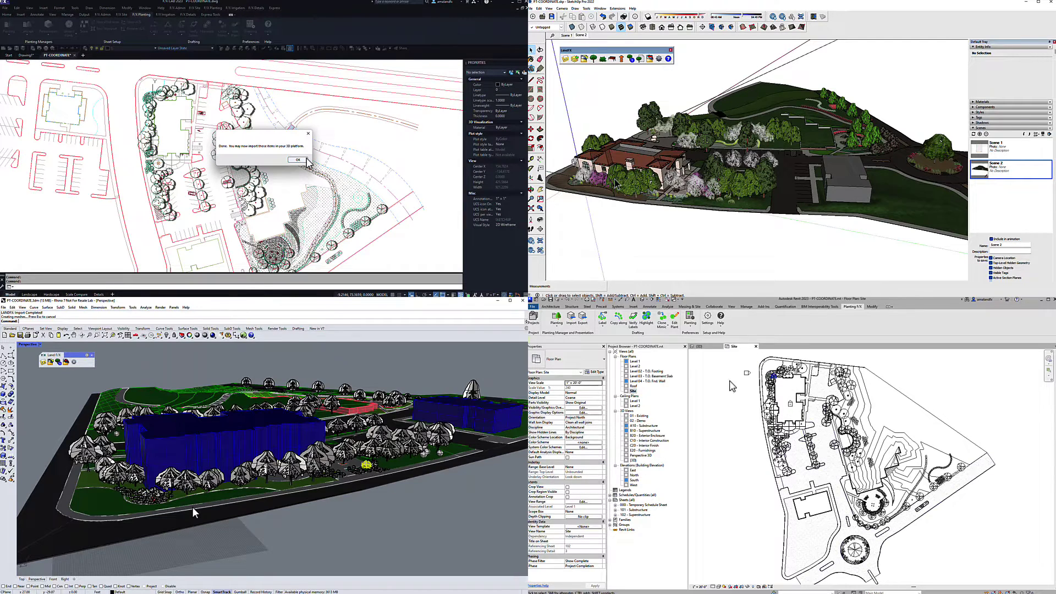
{"action": "left_click", "coordinate": [702, 347]}
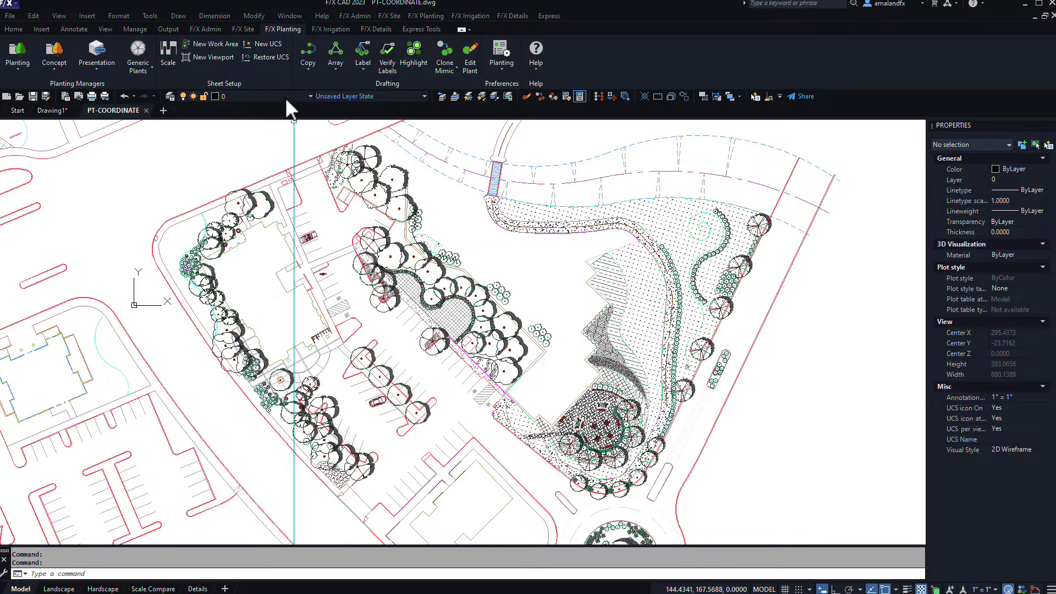
Step: From the F/X Admin tools, start a new UCS and pick its origin and X-axis direction on the plan
{"action": "left_click", "coordinate": [244, 29]}
{"action": "left_click", "coordinate": [207, 30]}
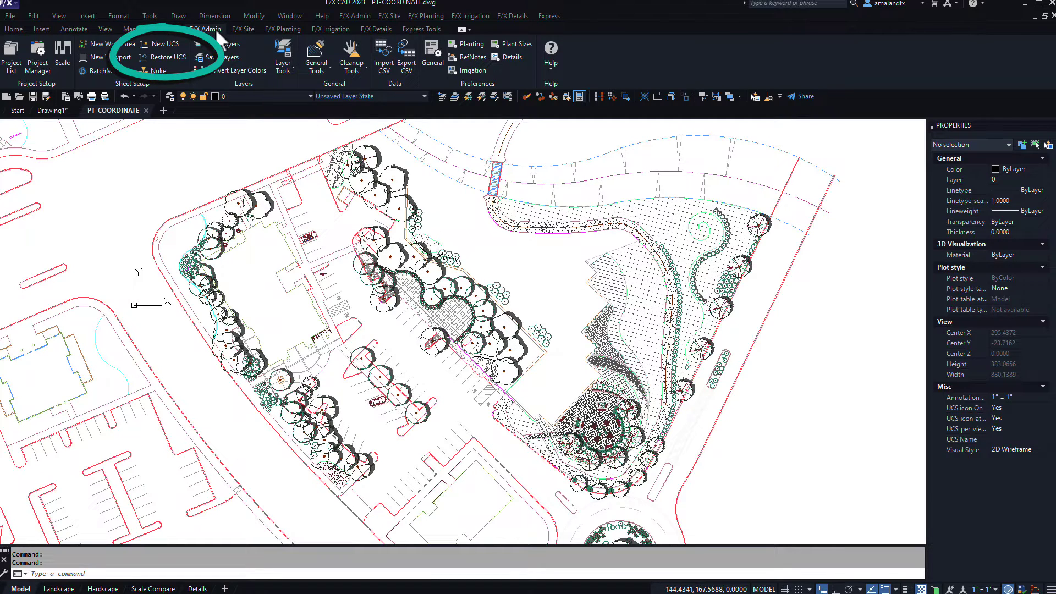
{"action": "left_click", "coordinate": [168, 45]}
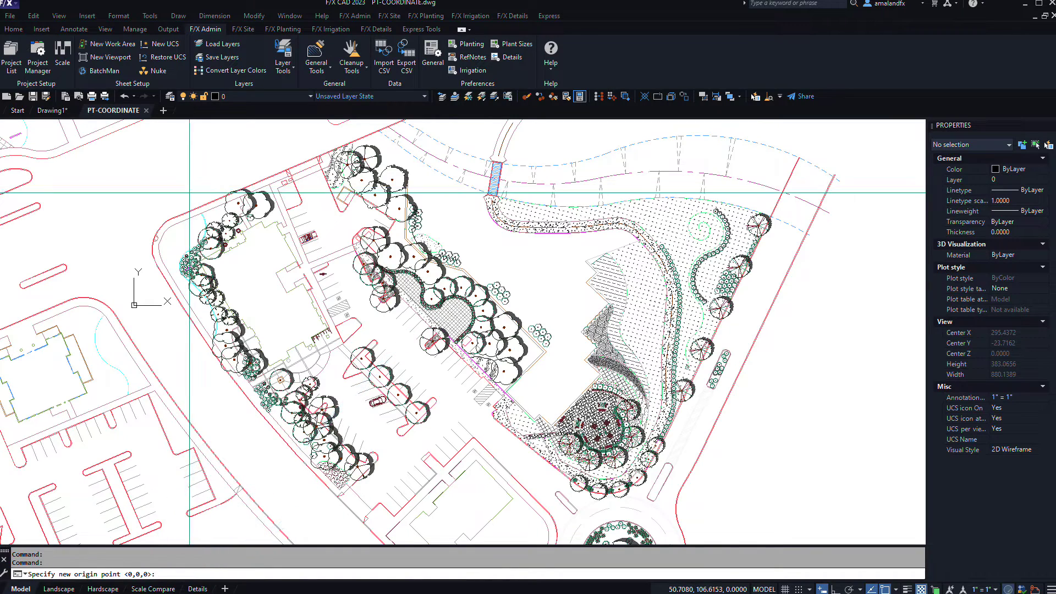
{"action": "scroll", "coordinate": [198, 263], "scroll_direction": "up", "scroll_amount": 10}
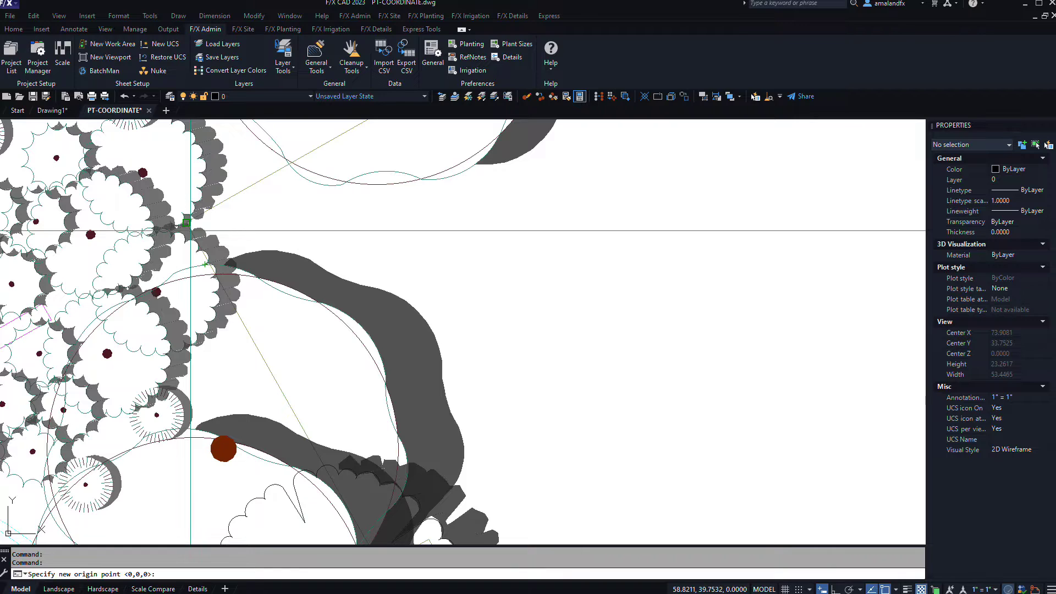
{"action": "left_click", "coordinate": [190, 230]}
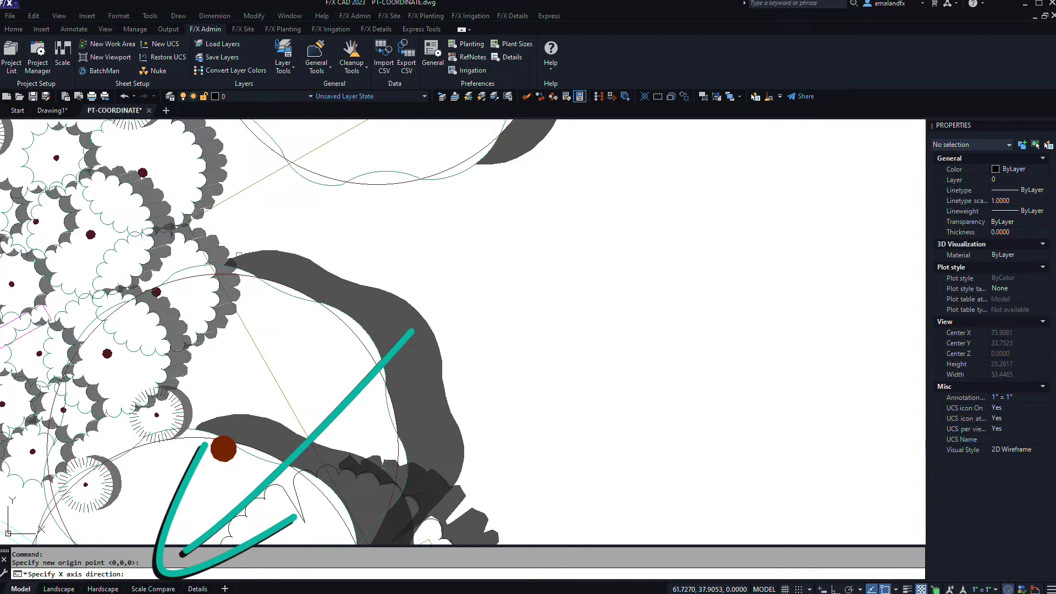
{"action": "scroll", "coordinate": [247, 258], "scroll_direction": "down", "scroll_amount": 6}
{"action": "scroll", "coordinate": [246, 258], "scroll_direction": "down", "scroll_amount": 4}
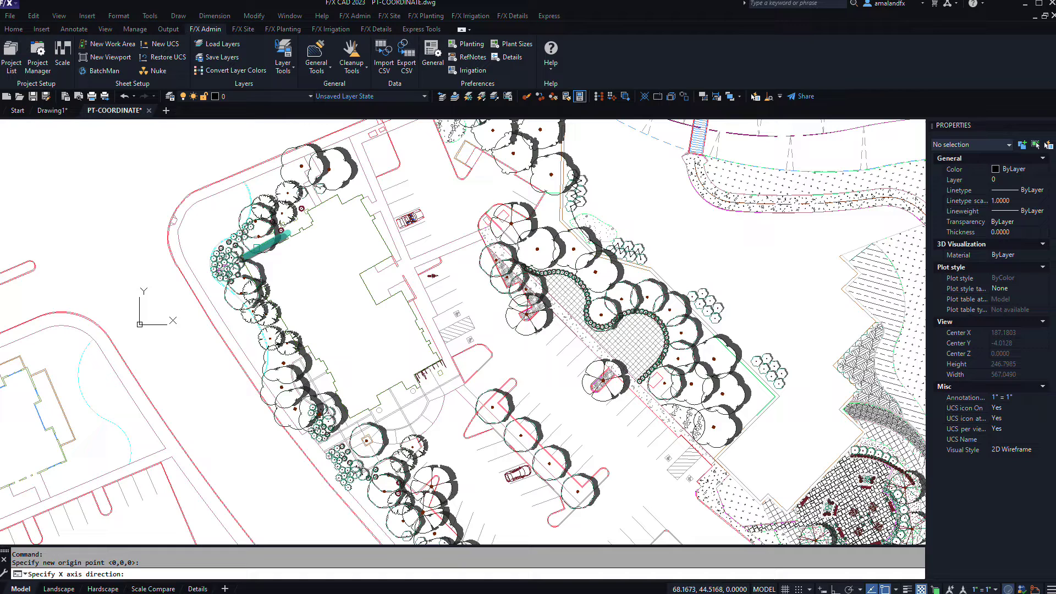
{"action": "left_click", "coordinate": [259, 245]}
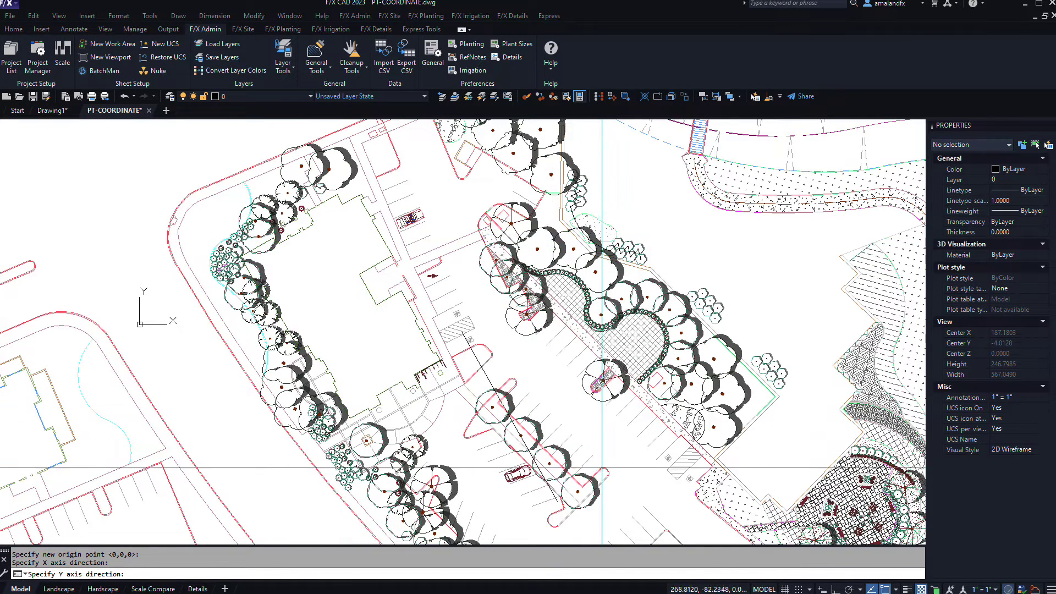
Step: Pick the Y-axis direction, name the UCS SKETCHUP, and test its 0,0 point with a polyline
{"action": "left_click", "coordinate": [365, 165]}
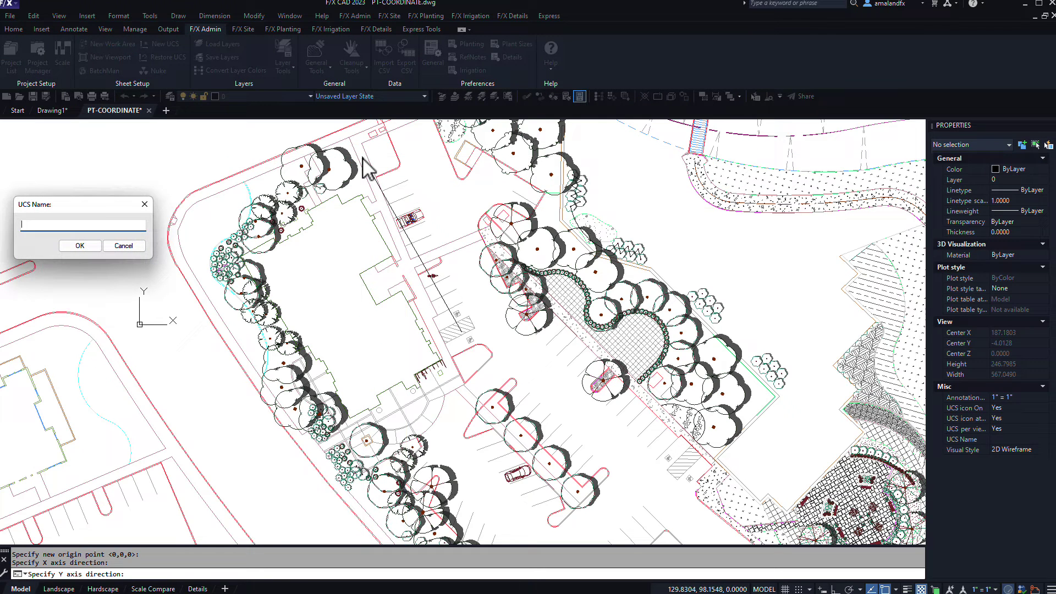
{"action": "type", "text": "SKETCHUP"}
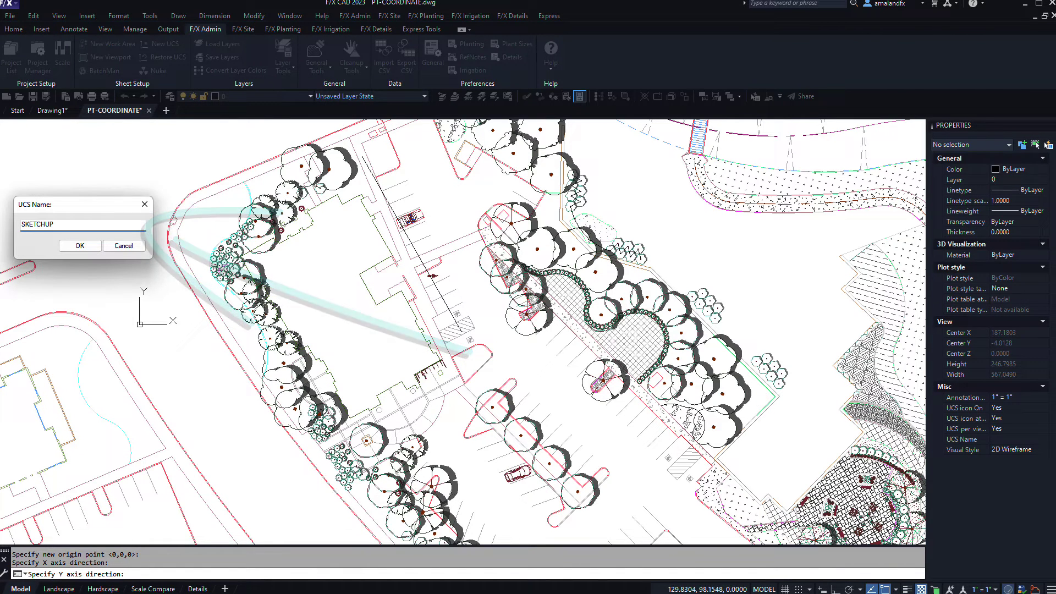
{"action": "left_click", "coordinate": [80, 247]}
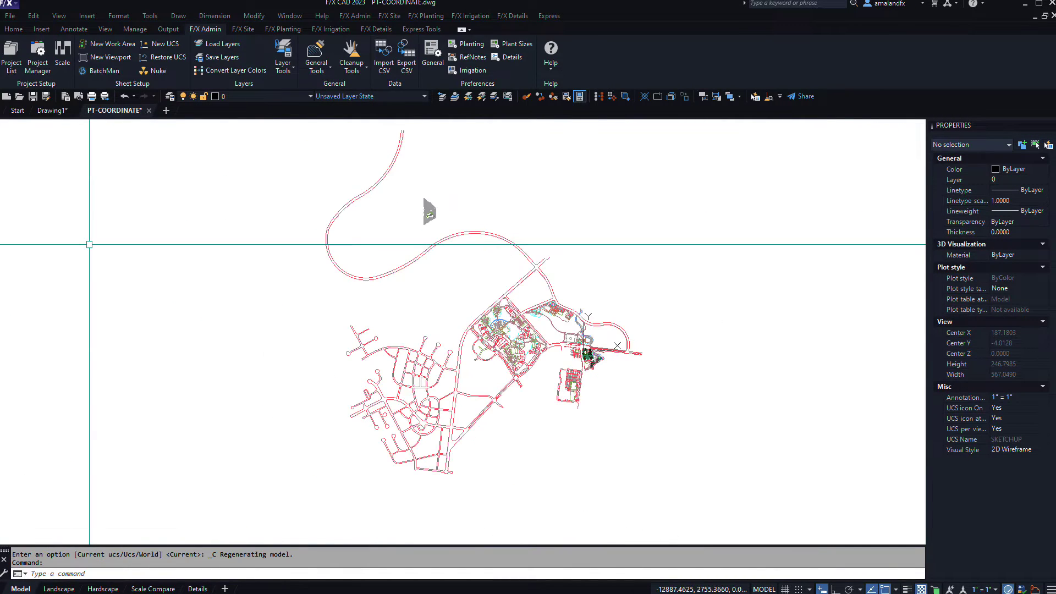
{"action": "scroll", "coordinate": [603, 348], "scroll_direction": "up", "scroll_amount": 3}
{"action": "scroll", "coordinate": [598, 338], "scroll_direction": "up", "scroll_amount": 3}
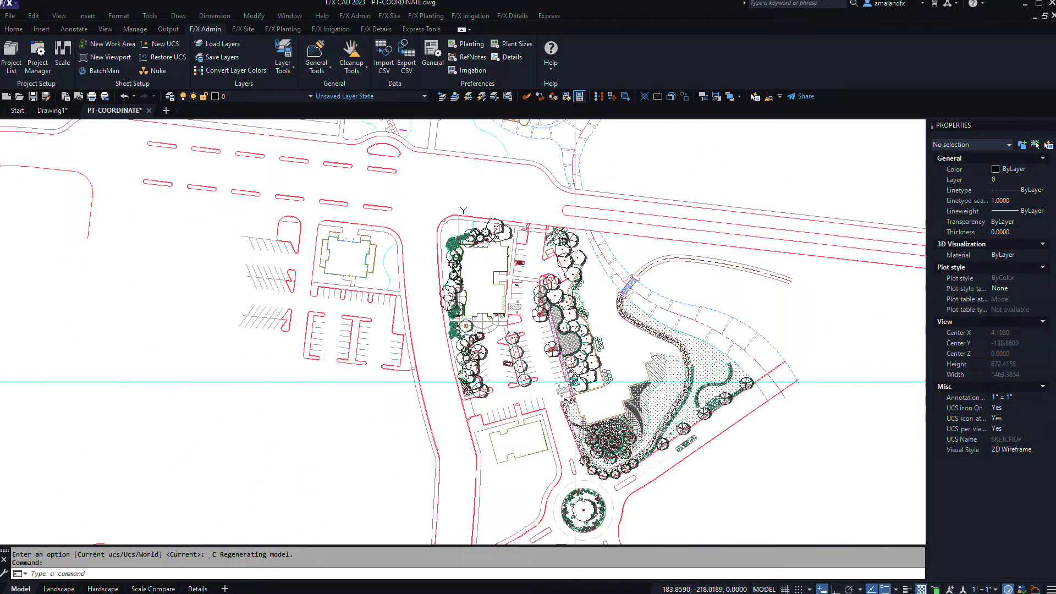
{"action": "scroll", "coordinate": [586, 323], "scroll_direction": "up", "scroll_amount": 3}
{"action": "scroll", "coordinate": [581, 316], "scroll_direction": "up", "scroll_amount": 2}
{"action": "scroll", "coordinate": [578, 313], "scroll_direction": "up", "scroll_amount": 1}
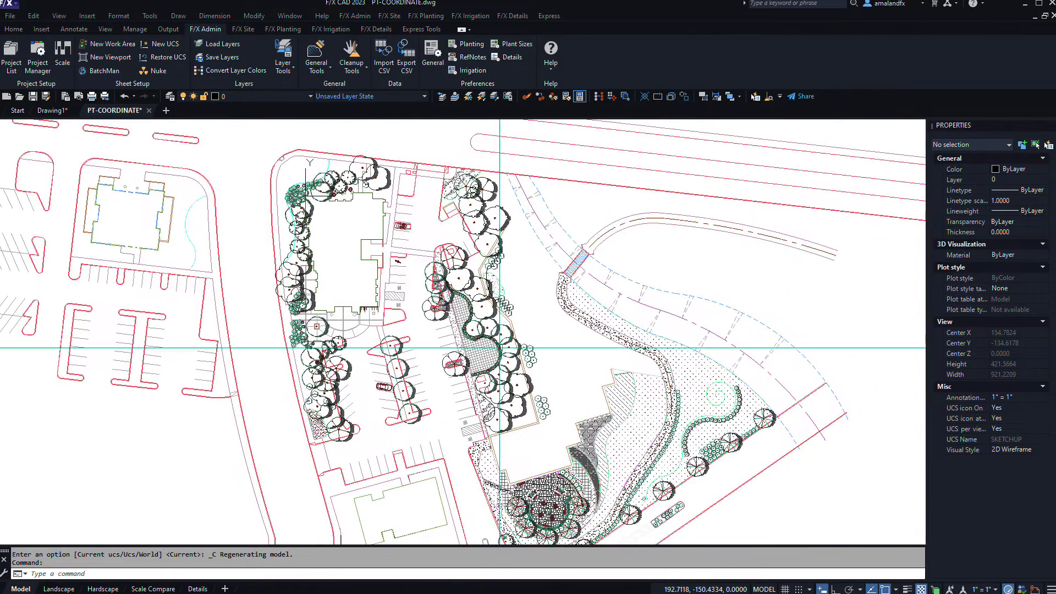
{"action": "type", "text": "pl"}
{"action": "key", "text": "Return"}
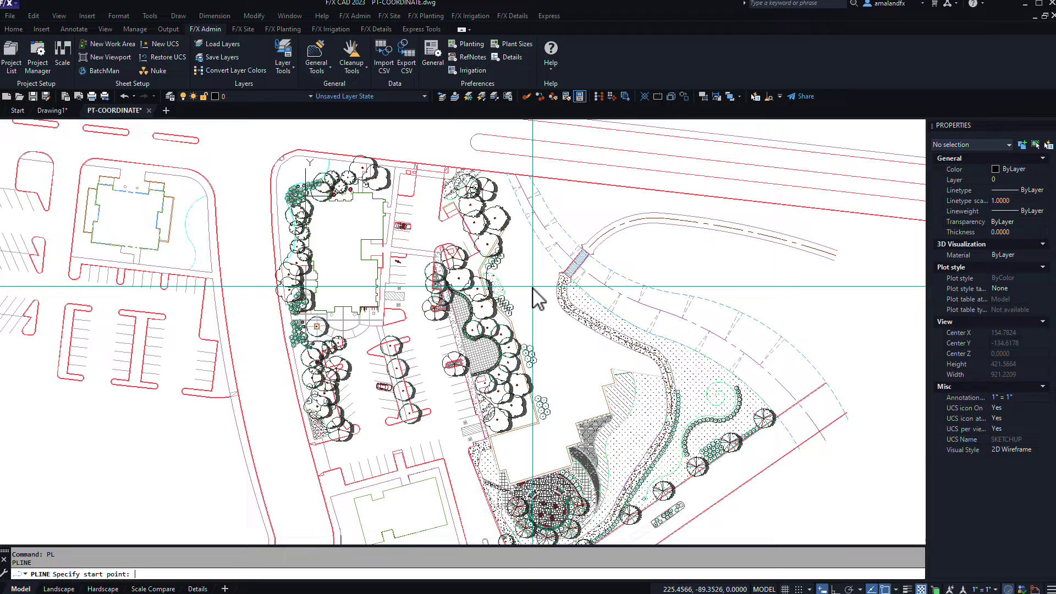
{"action": "type", "text": "0,0"}
{"action": "key", "text": "Return"}
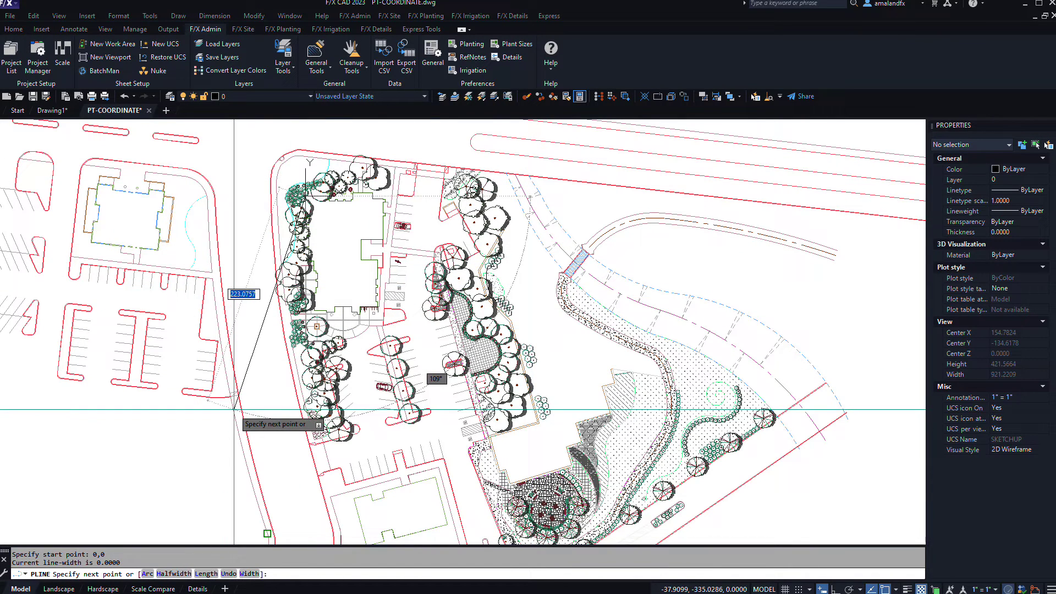
{"action": "key", "text": "Escape"}
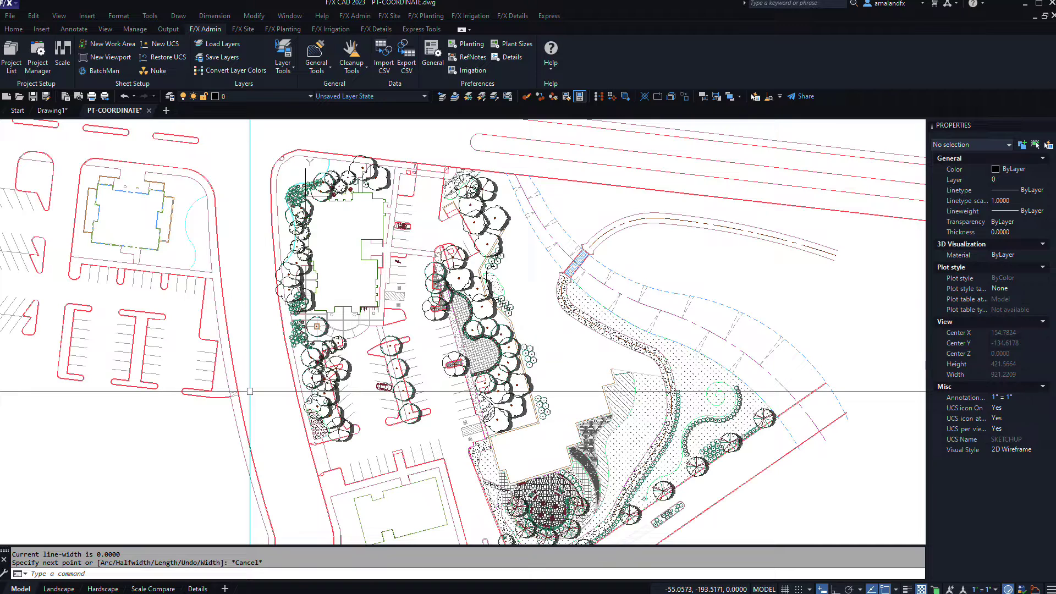
Step: Export trees, shrubs, amenities and lighting to 3D, then dismiss the completion message
{"action": "left_click", "coordinate": [284, 30]}
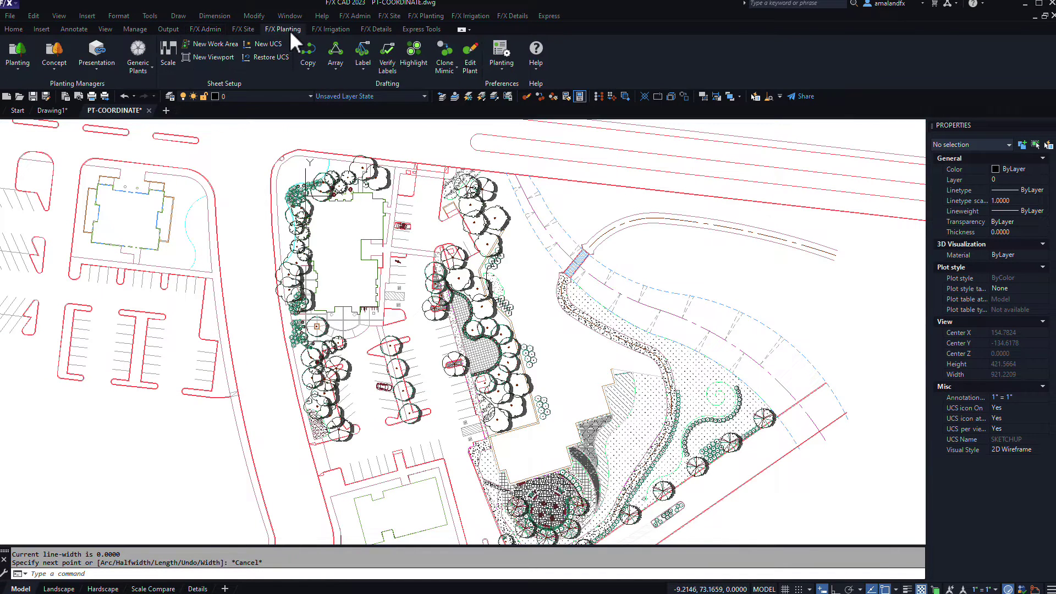
{"action": "left_click", "coordinate": [101, 51]}
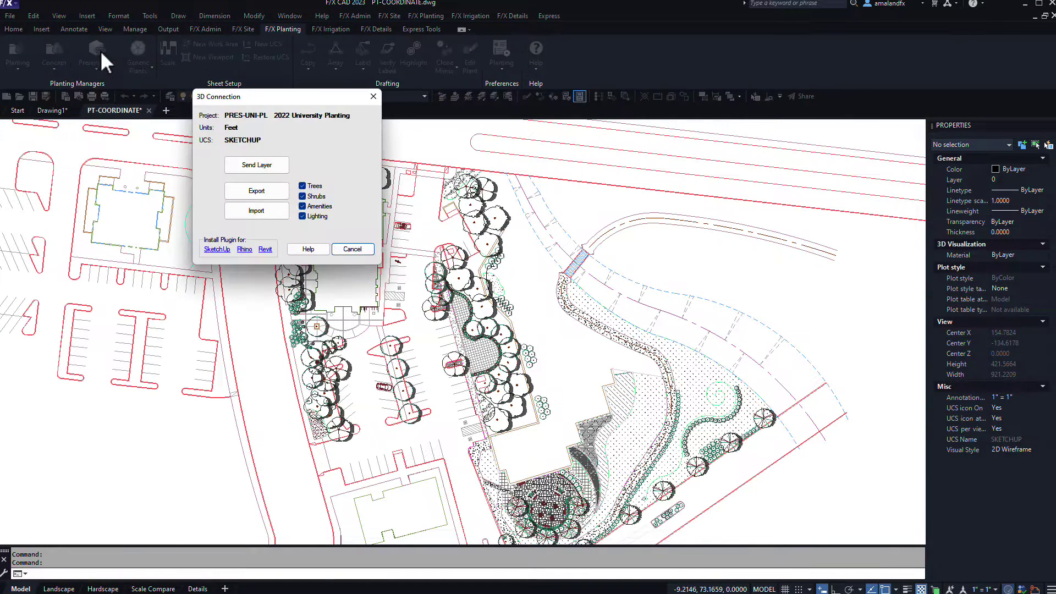
{"action": "left_click", "coordinate": [258, 189]}
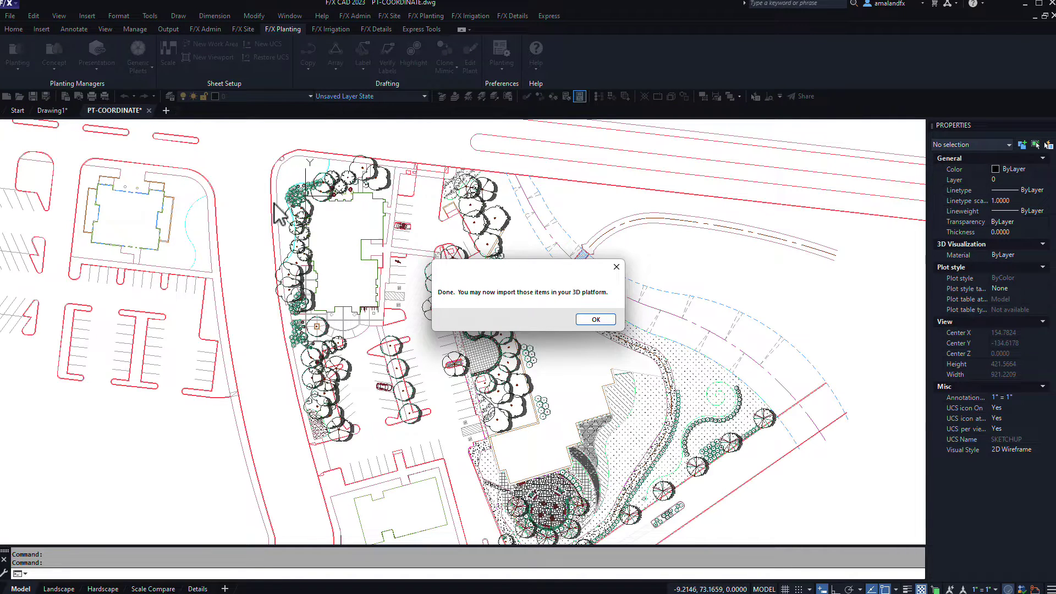
{"action": "left_click", "coordinate": [611, 320]}
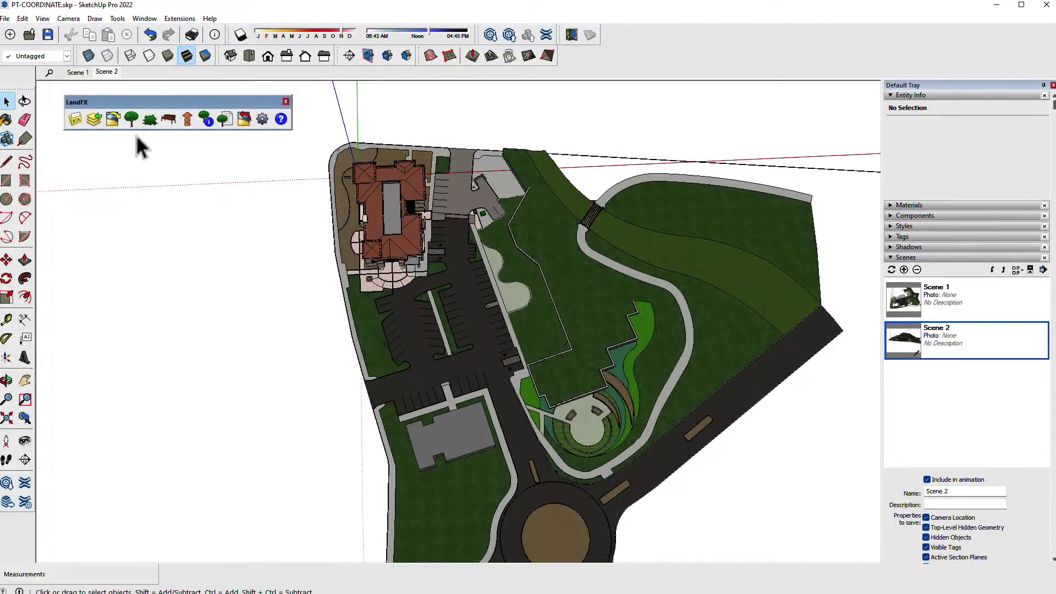
Step: Import the Land F/X plants into SketchUp, zoom extents, and select the distant plant cluster
{"action": "left_click", "coordinate": [131, 119]}
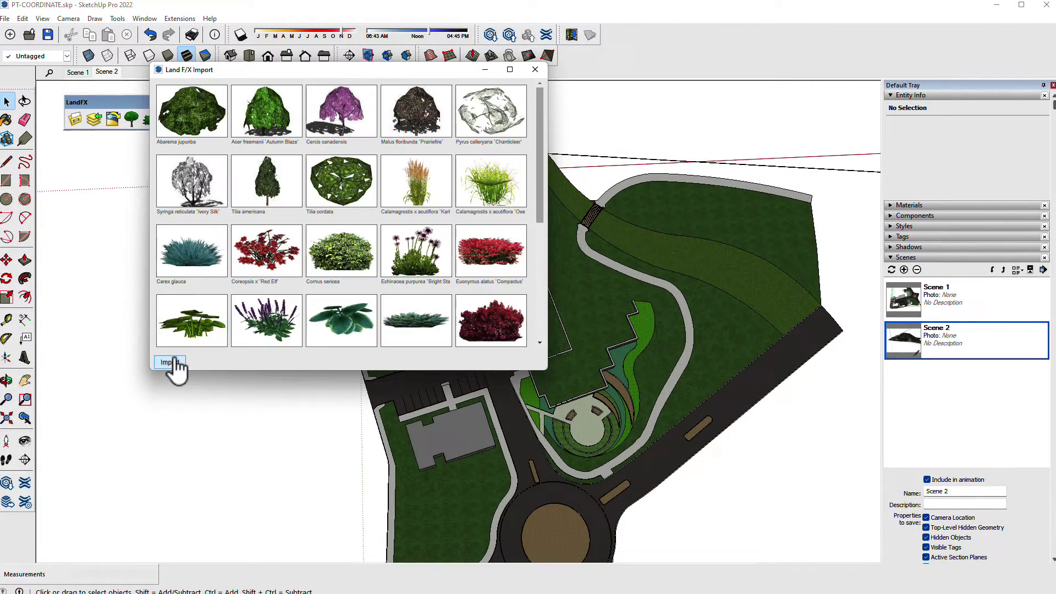
{"action": "left_click", "coordinate": [169, 363]}
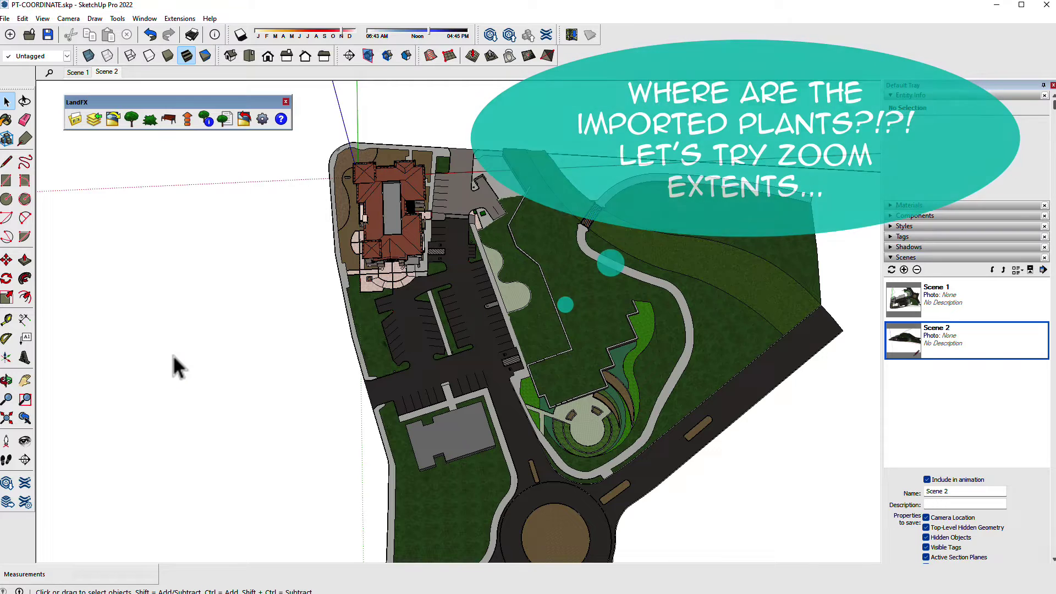
{"action": "left_click", "coordinate": [8, 418]}
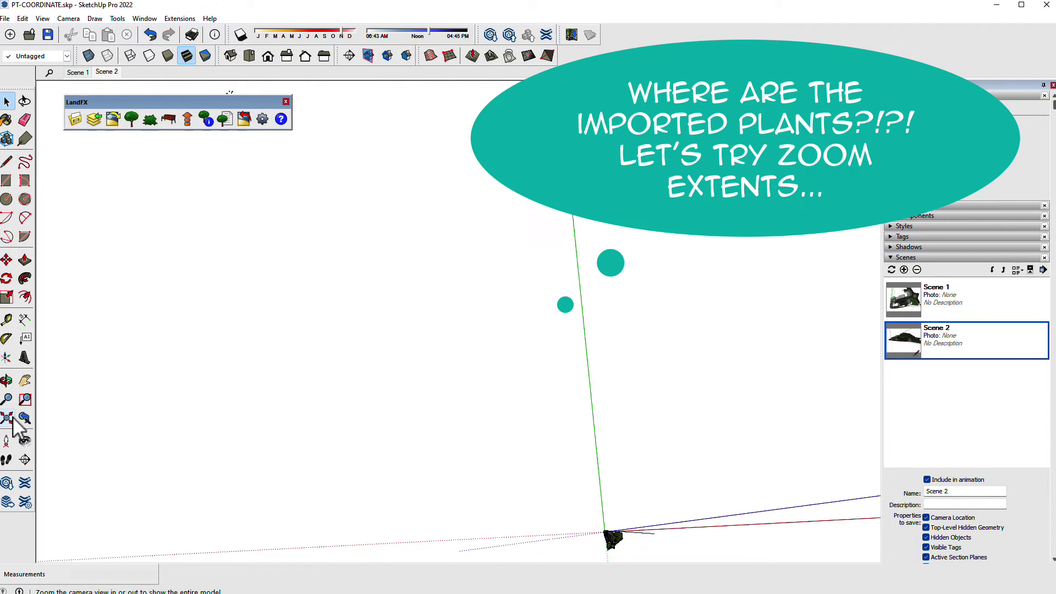
{"action": "scroll", "coordinate": [415, 437], "scroll_direction": "down", "scroll_amount": 1}
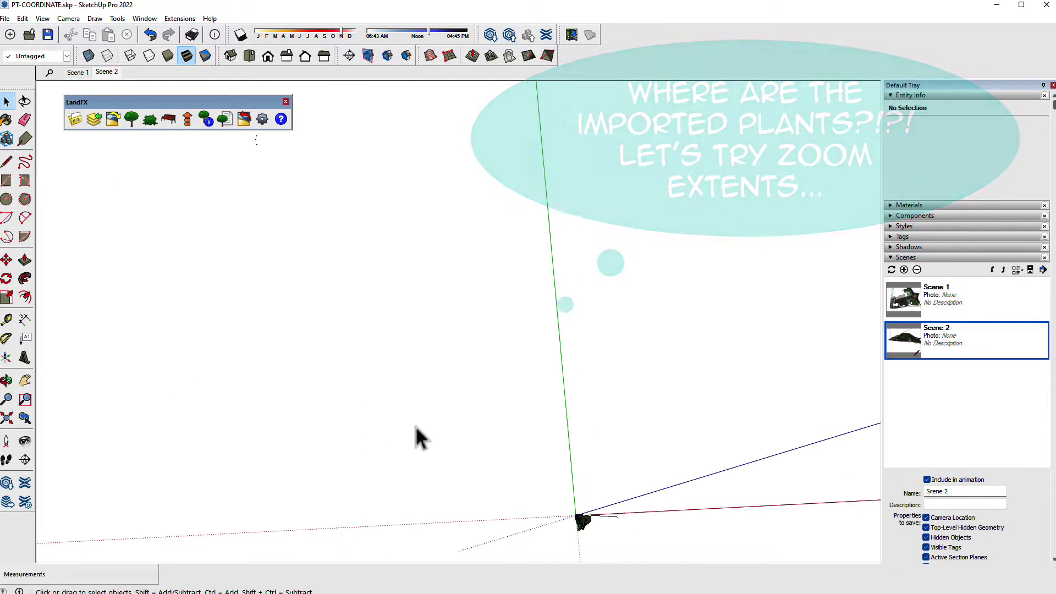
{"action": "left_click_drag", "start_coordinate": [248, 147], "coordinate": [249, 148]}
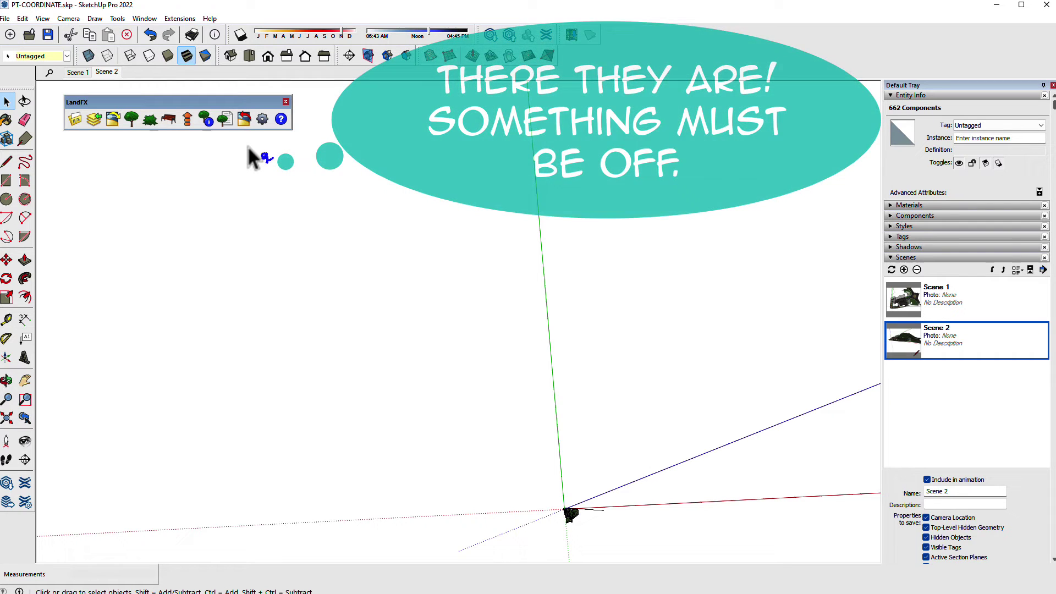
{"action": "left_click", "coordinate": [639, 474]}
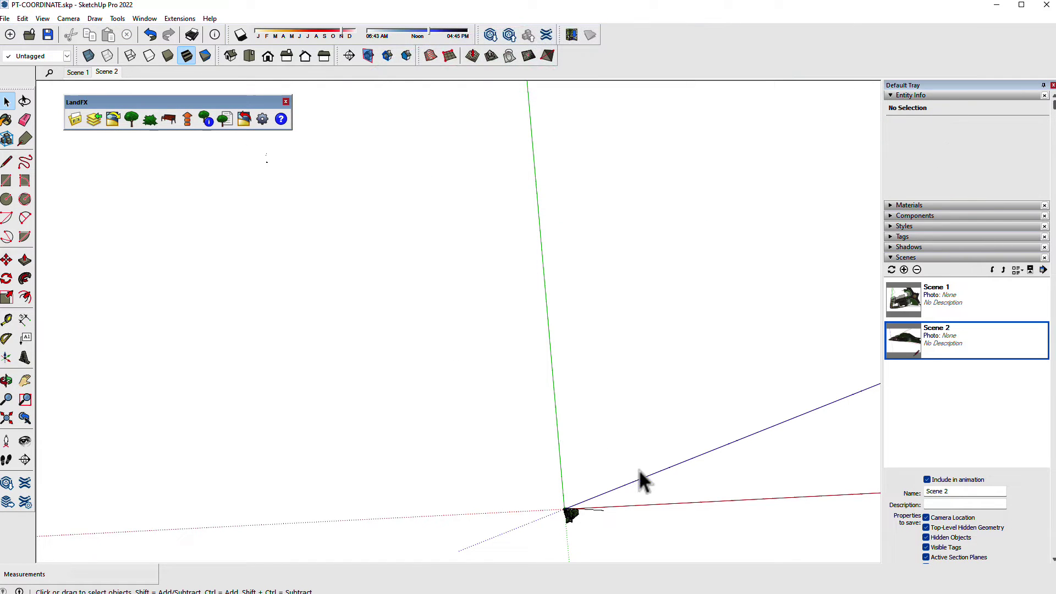
Step: Reset the SketchUp model axes from the axes' context menu
{"action": "right_click", "coordinate": [653, 479]}
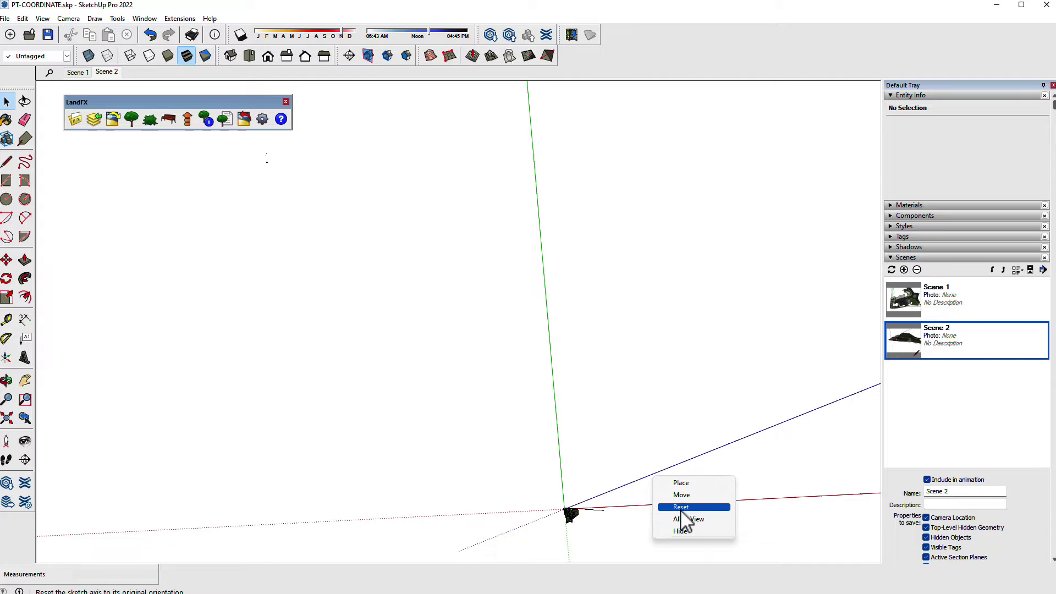
{"action": "left_click", "coordinate": [682, 509]}
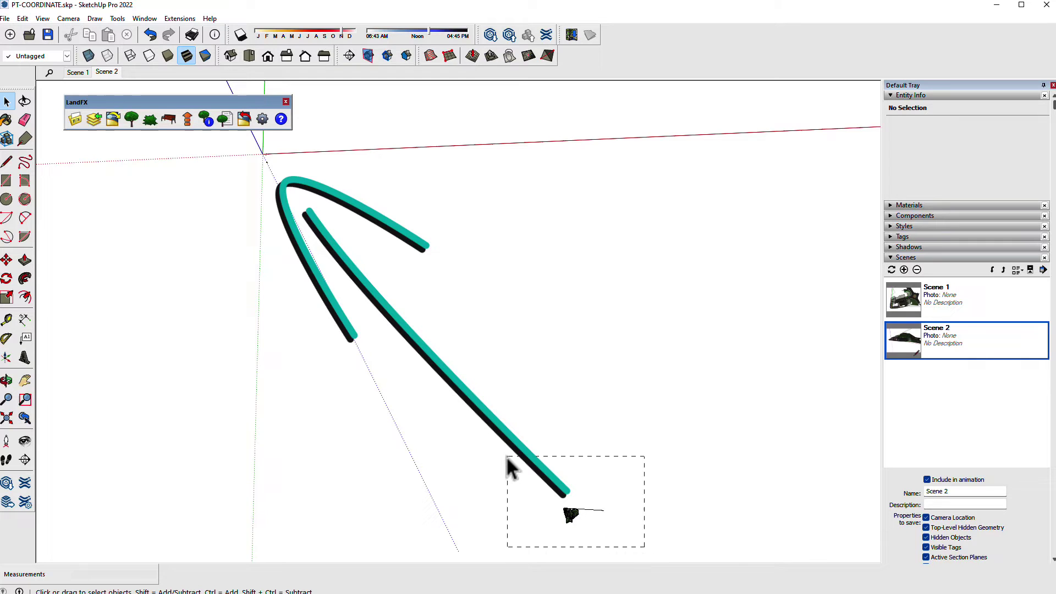
Step: Move the selected site model to 0,0,0 so the imported plants sit on it
{"action": "left_click_drag", "start_coordinate": [507, 455], "coordinate": [517, 474]}
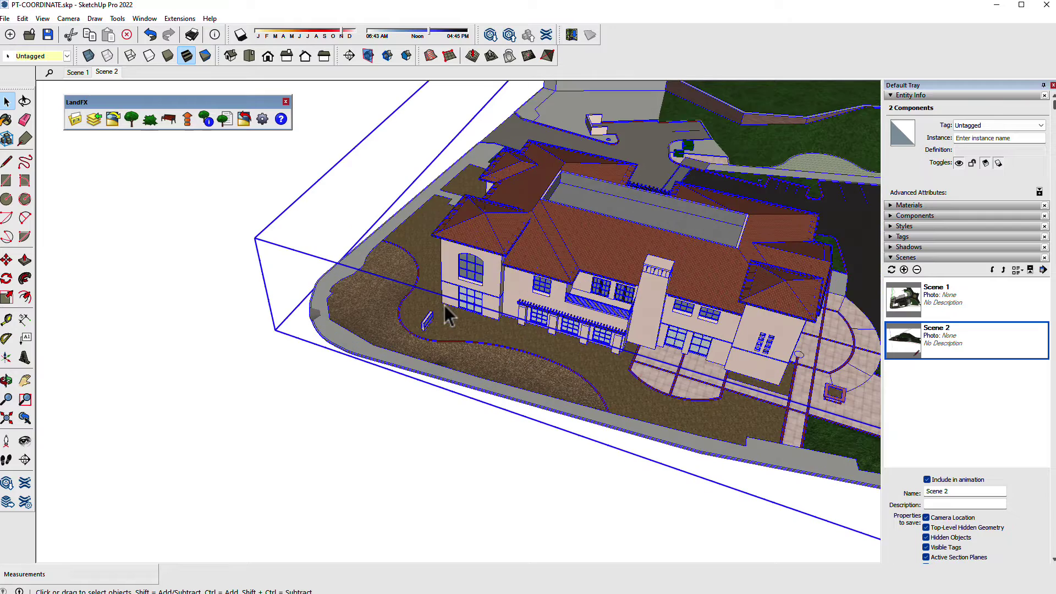
{"action": "key", "text": "m"}
{"action": "left_click", "coordinate": [444, 305]}
{"action": "type", "text": "[0,0,0]"}
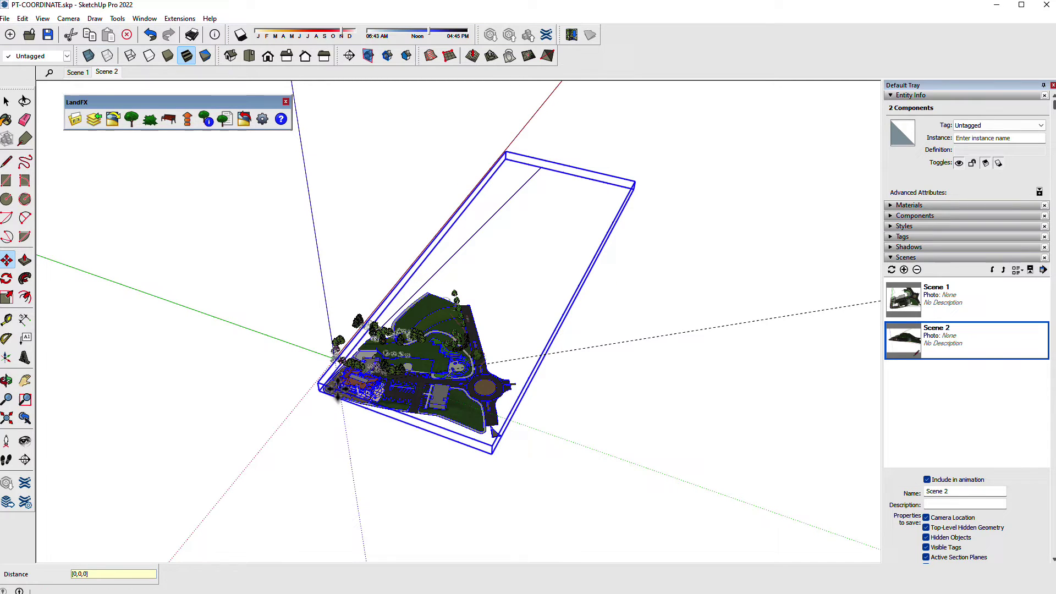
{"action": "key", "text": "Return"}
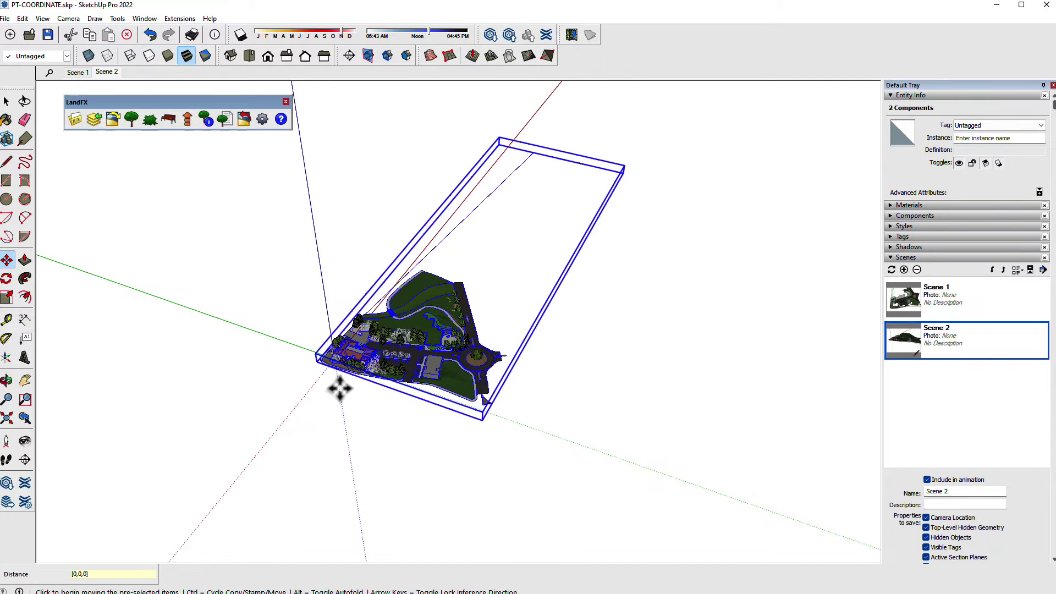
{"action": "key", "text": "ctrl+t"}
{"action": "key", "text": "space"}
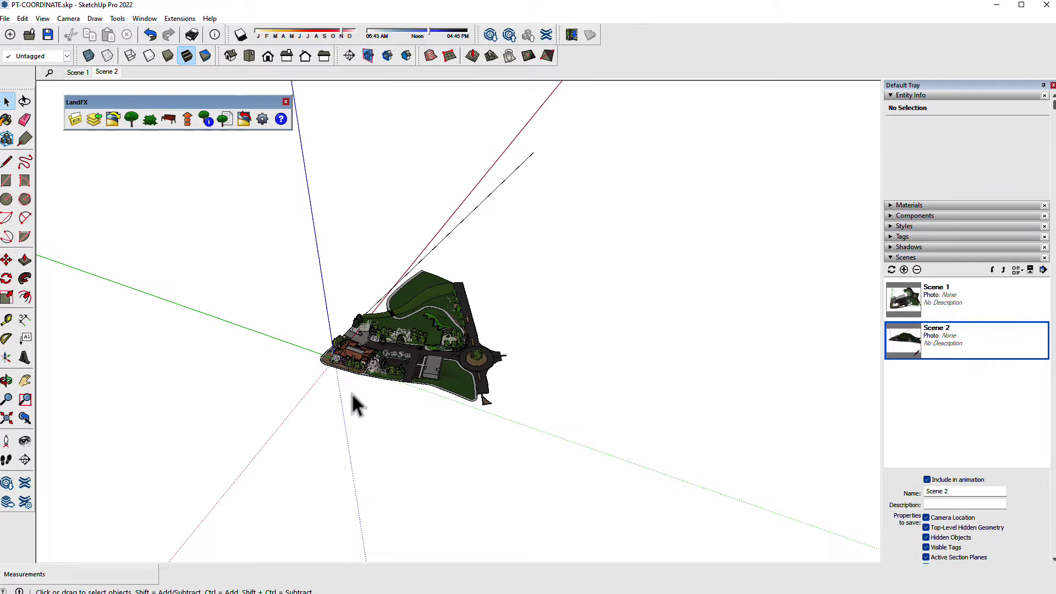
{"action": "scroll", "coordinate": [337, 354], "scroll_direction": "up", "scroll_amount": 3}
{"action": "scroll", "coordinate": [340, 361], "scroll_direction": "up", "scroll_amount": 2}
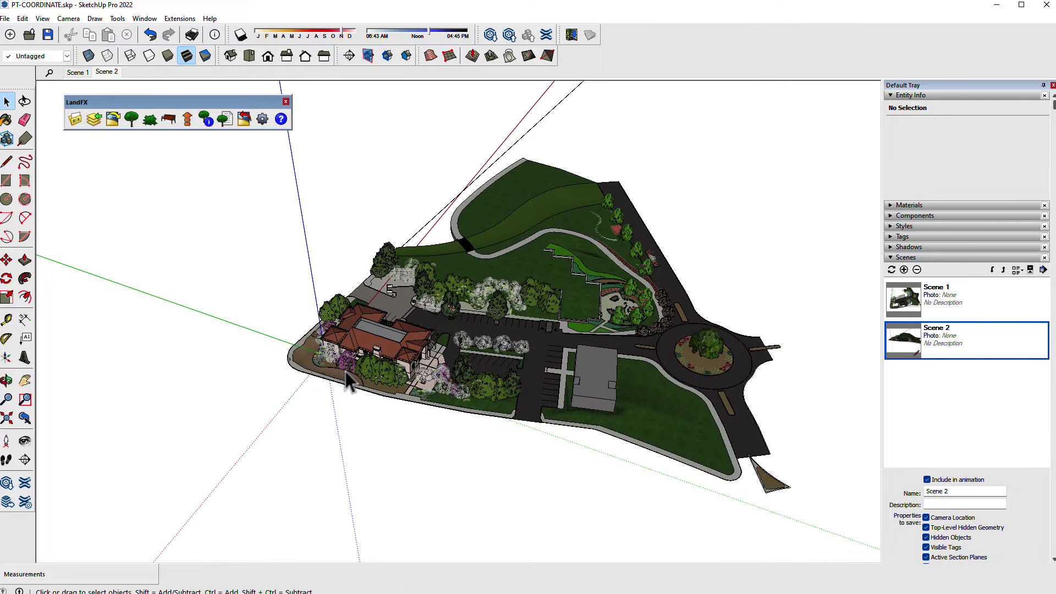
{"action": "scroll", "coordinate": [345, 371], "scroll_direction": "up", "scroll_amount": 1}
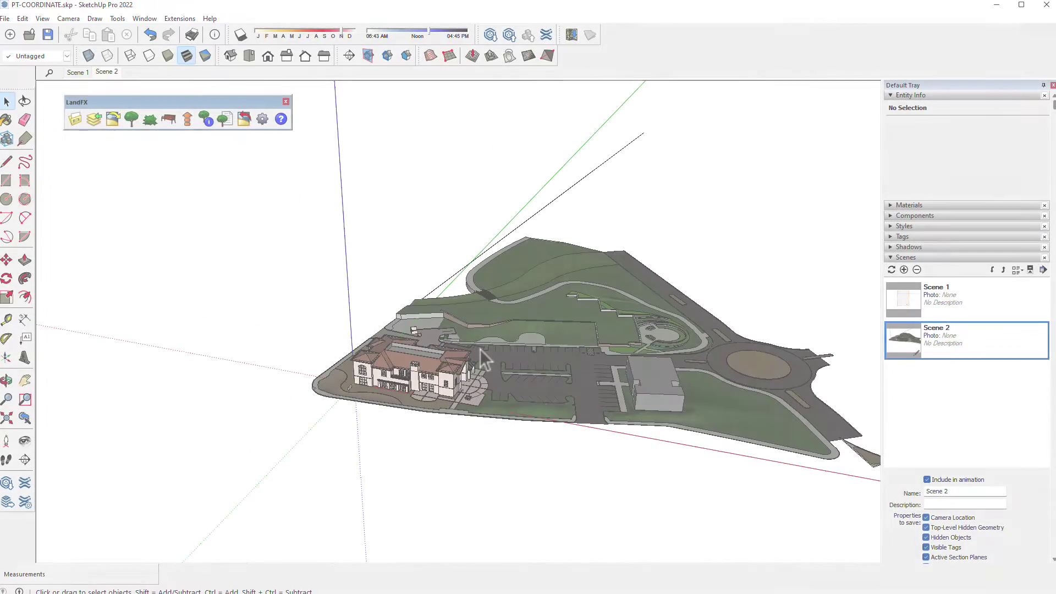
{"action": "scroll", "coordinate": [481, 349], "scroll_direction": "down", "scroll_amount": 5}
{"action": "scroll", "coordinate": [481, 349], "scroll_direction": "down", "scroll_amount": 3}
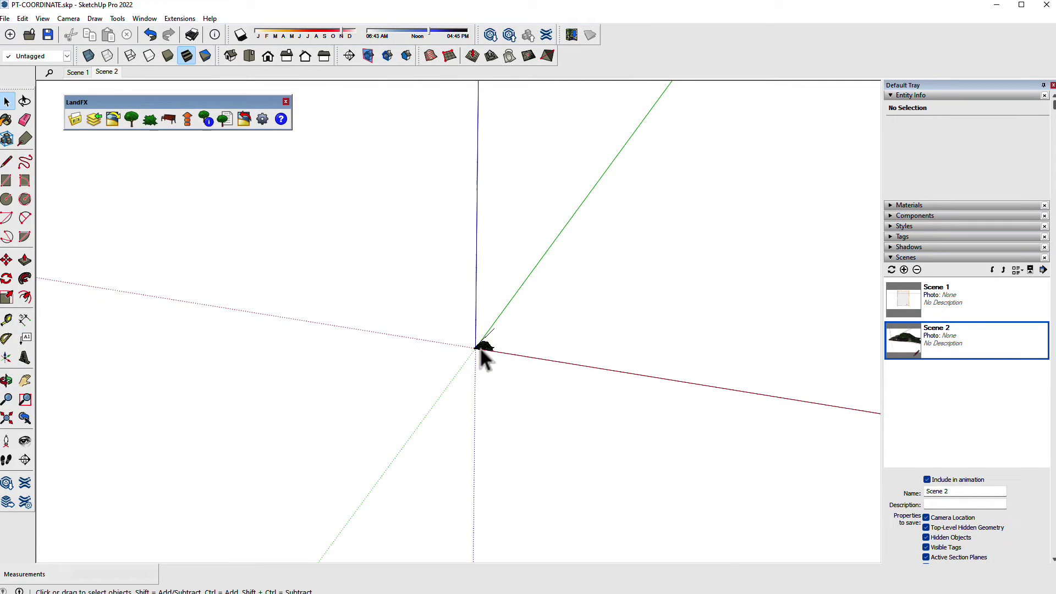
Step: Apply a context menu option, then start and cancel a test line at the axes origin
{"action": "right_click", "coordinate": [480, 334]}
{"action": "left_click", "coordinate": [502, 354]}
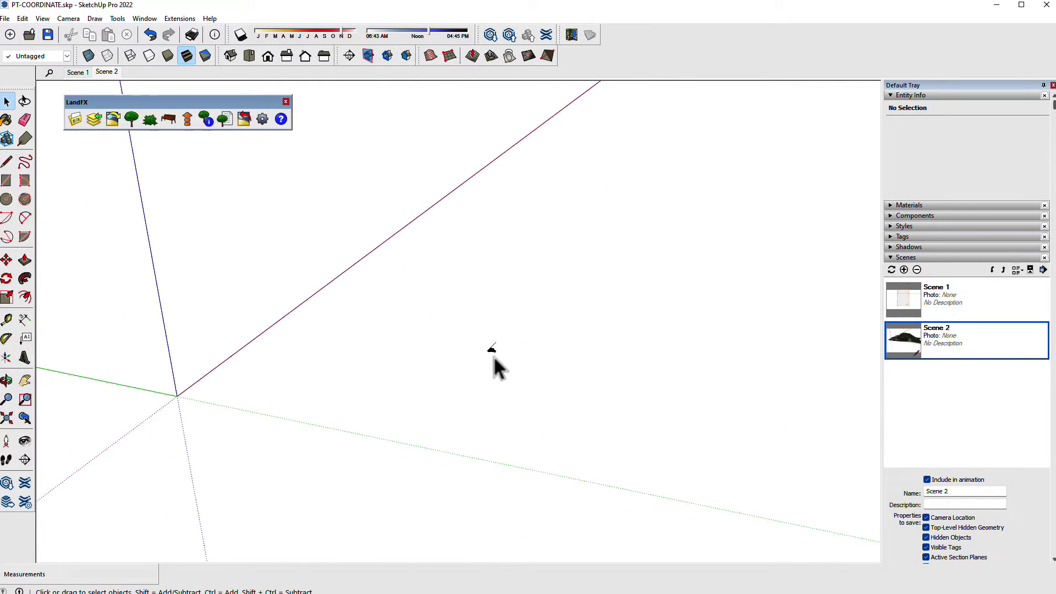
{"action": "key", "text": "l"}
{"action": "left_click", "coordinate": [178, 396]}
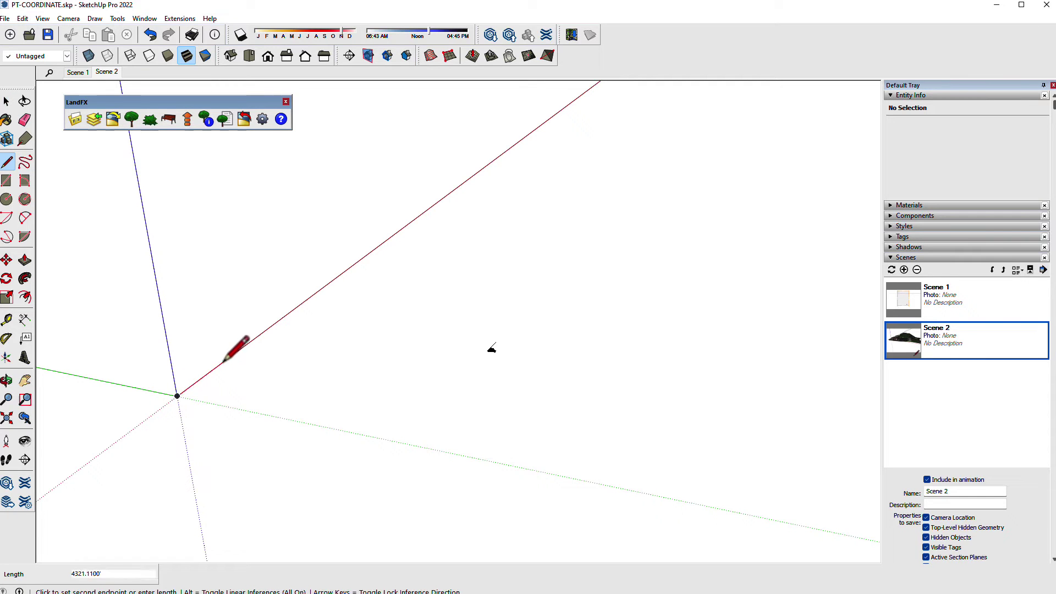
{"action": "key", "text": "space"}
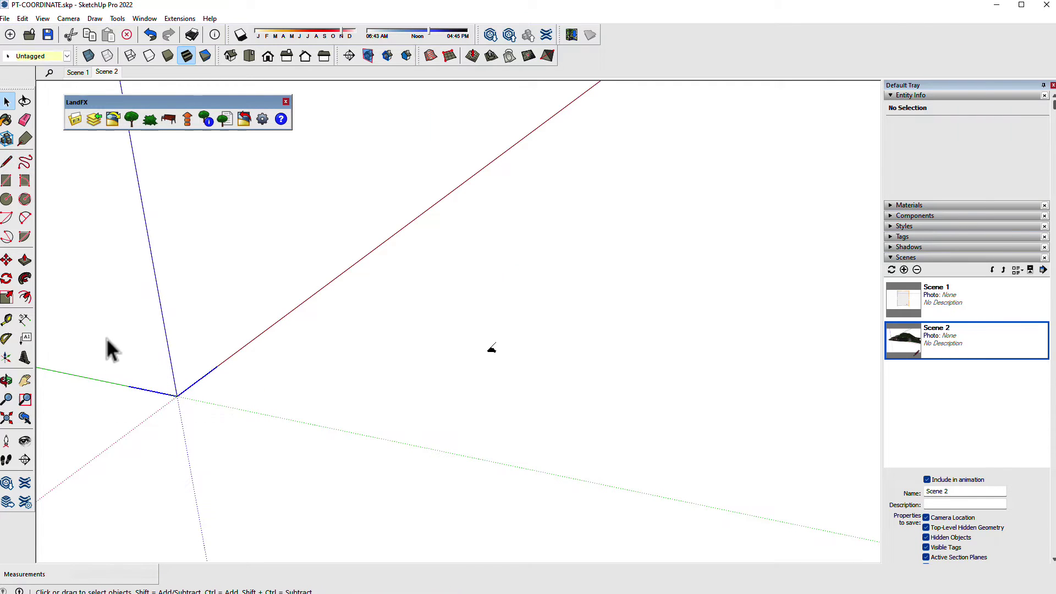
Step: Switch to the Scene 1 top-down section view and export a 2D graphic as PT-COORDINATE-AXIS.dwg
{"action": "left_click", "coordinate": [949, 303]}
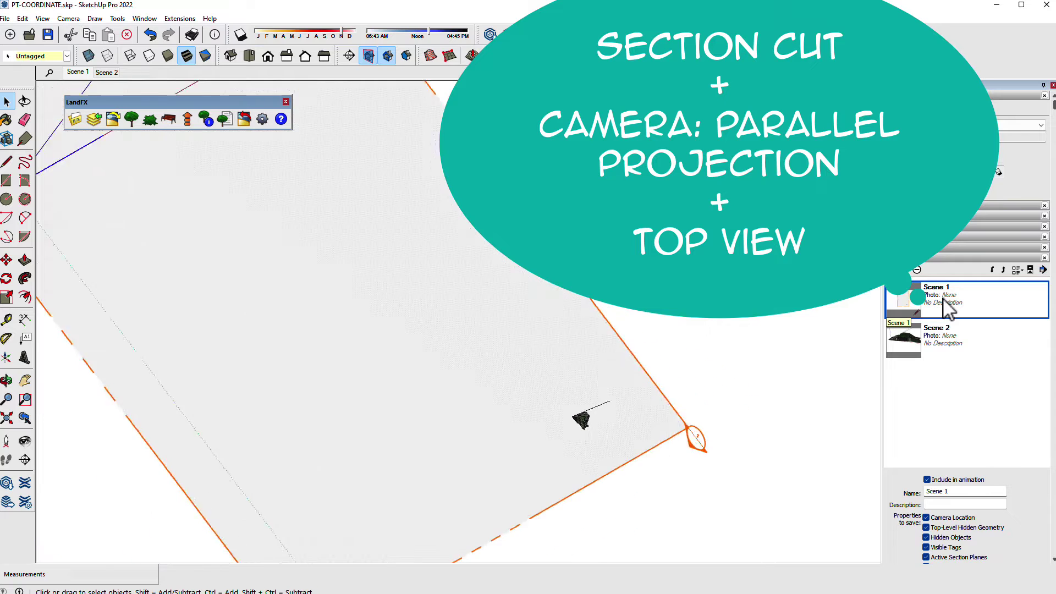
{"action": "left_click", "coordinate": [5, 18]}
{"action": "mouse_move", "coordinate": [26, 220]}
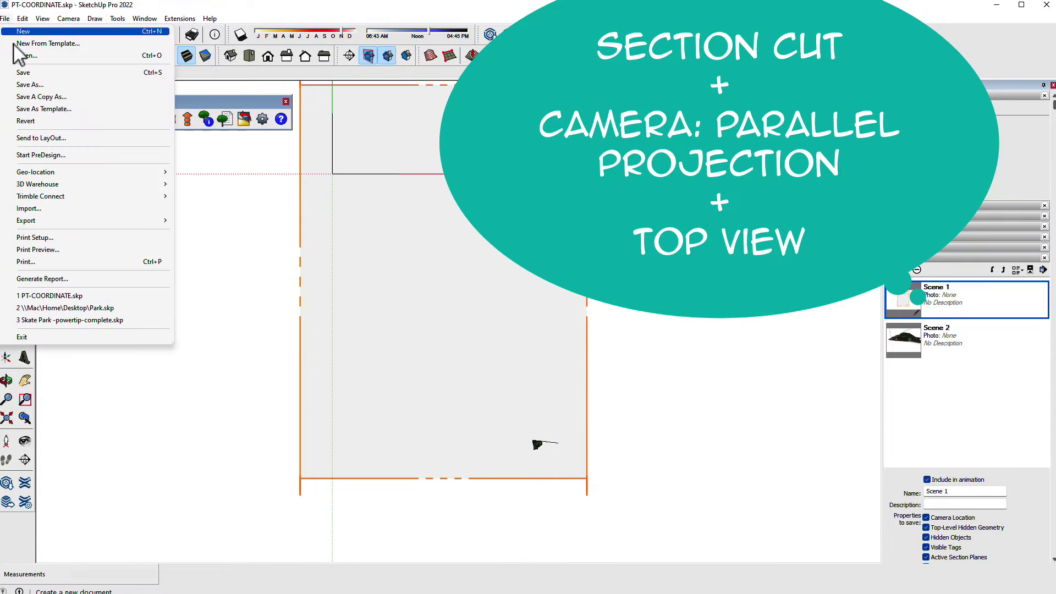
{"action": "left_click", "coordinate": [210, 234]}
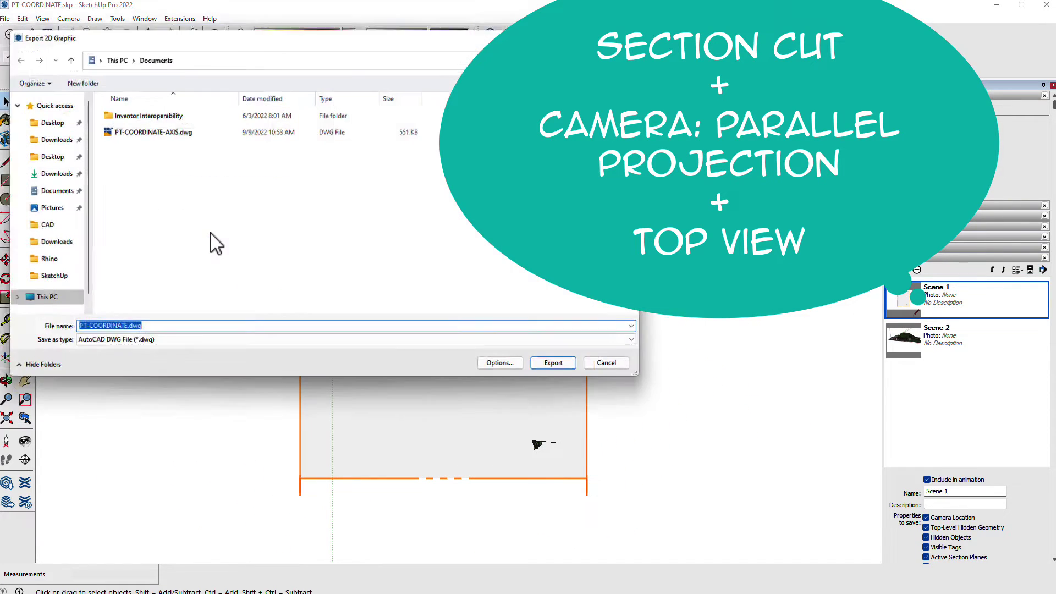
{"action": "left_click", "coordinate": [174, 135]}
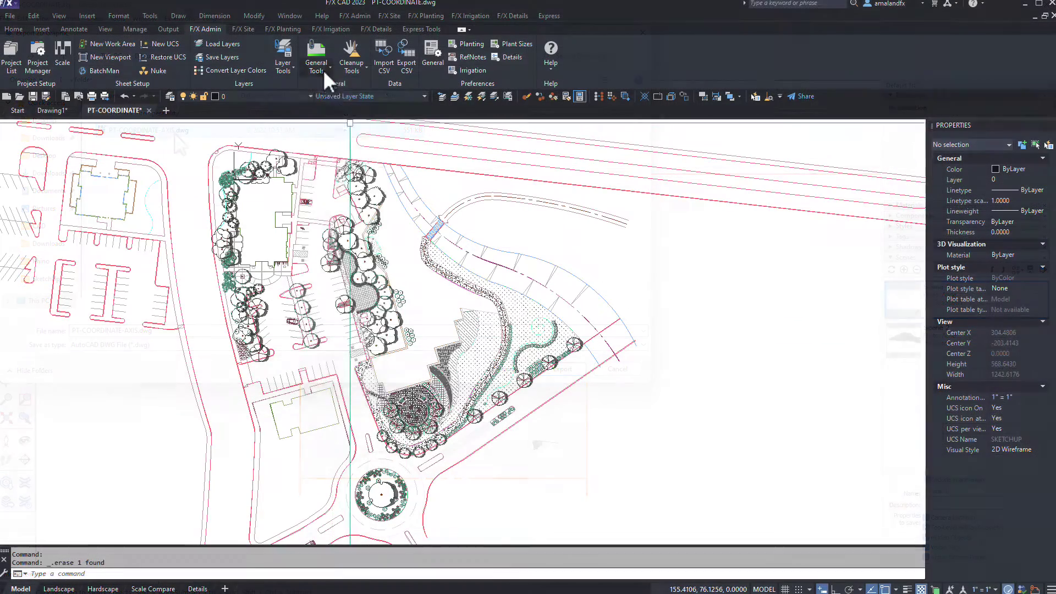
Step: Attach PT-COORDINATE-AXIS.dwg to the plan as an overlay xref through the fxREF dialog
{"action": "left_click", "coordinate": [324, 70]}
{"action": "left_click", "coordinate": [327, 292]}
{"action": "left_click", "coordinate": [154, 77]}
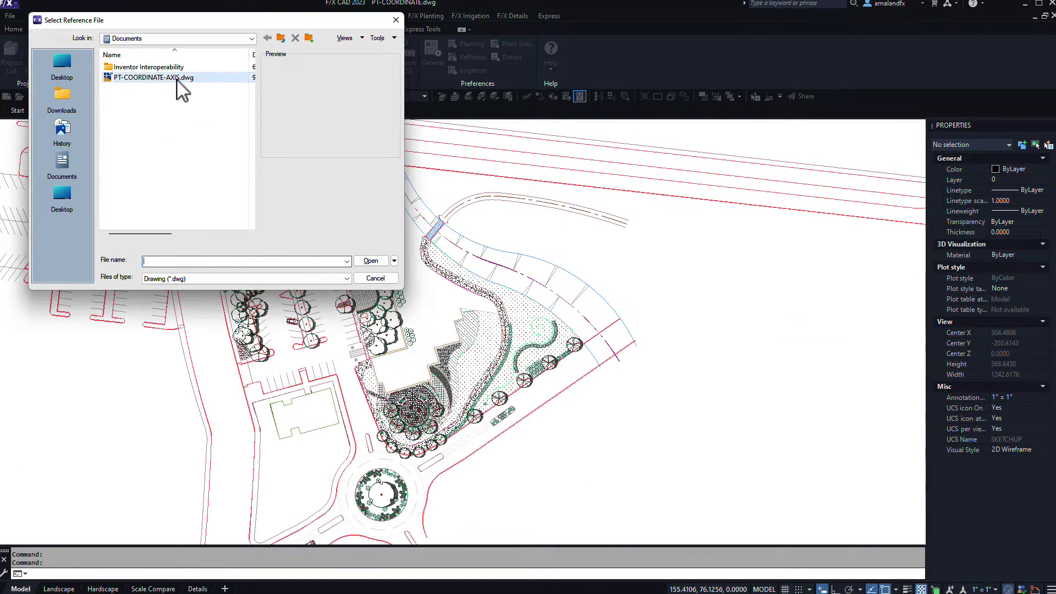
{"action": "left_click", "coordinate": [369, 260]}
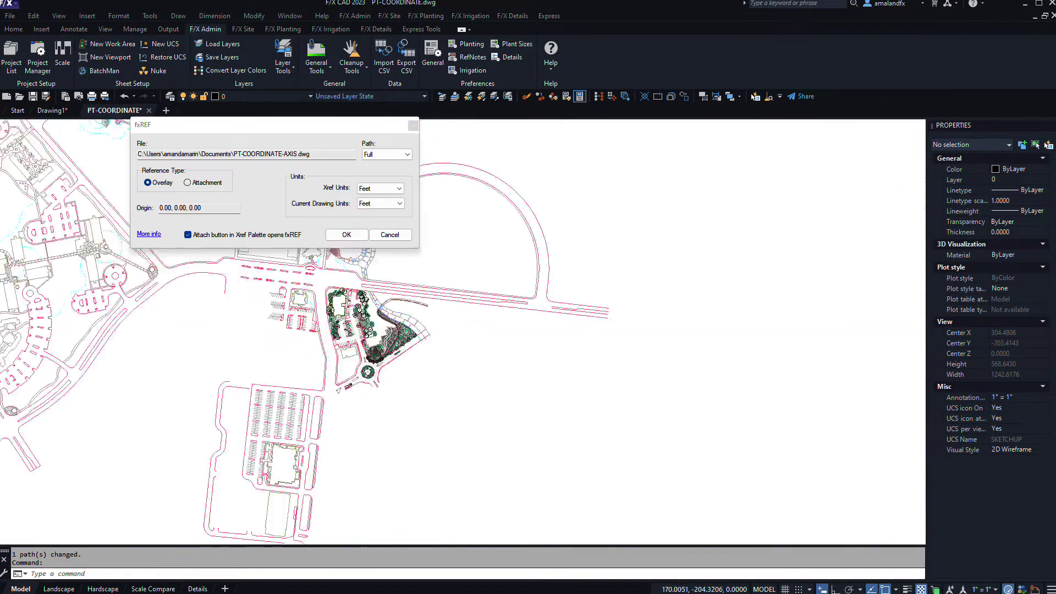
{"action": "left_click", "coordinate": [347, 234]}
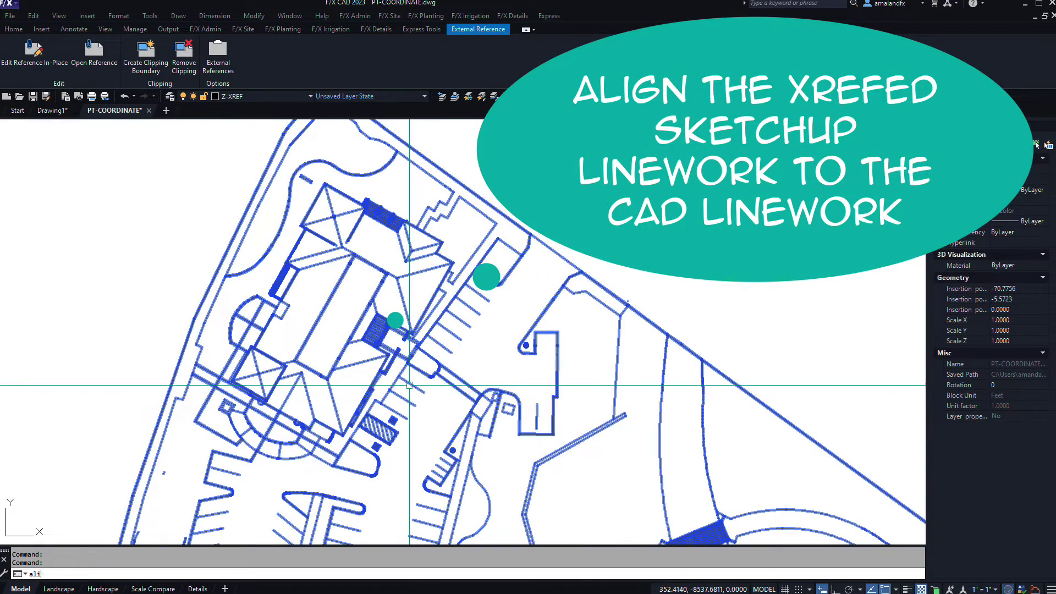
{"action": "type", "text": "align"}
Step: ALIGN the xref linework to the CAD plan with two point pairs, without scaling
{"action": "key", "text": "Return"}
{"action": "left_click", "coordinate": [510, 365]}
{"action": "scroll", "coordinate": [509, 369], "scroll_direction": "up", "scroll_amount": 5}
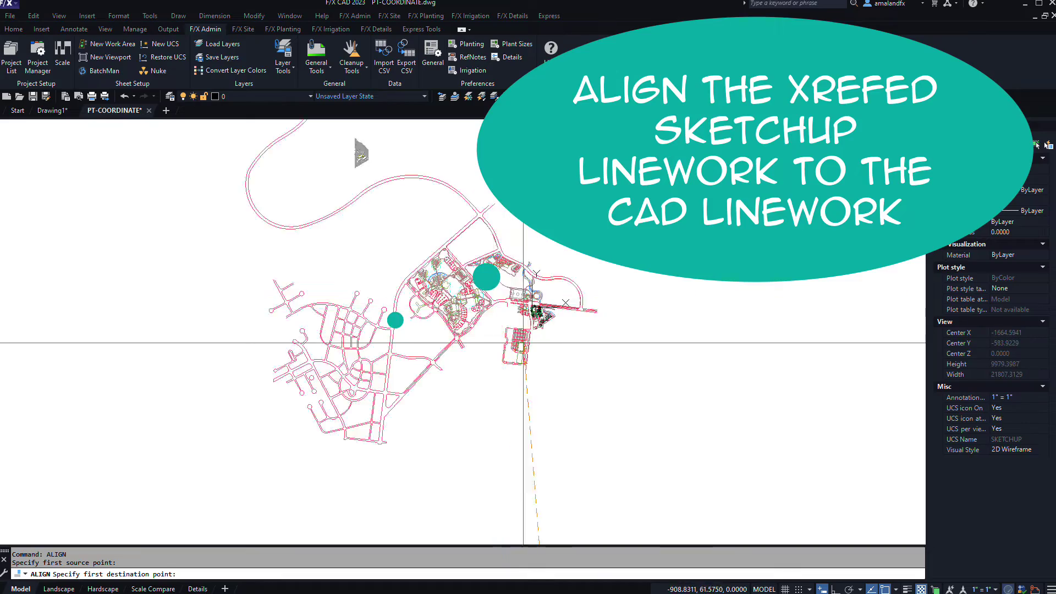
{"action": "left_click", "coordinate": [474, 322]}
{"action": "scroll", "coordinate": [462, 318], "scroll_direction": "down", "scroll_amount": 5}
{"action": "scroll", "coordinate": [449, 307], "scroll_direction": "up", "scroll_amount": 5}
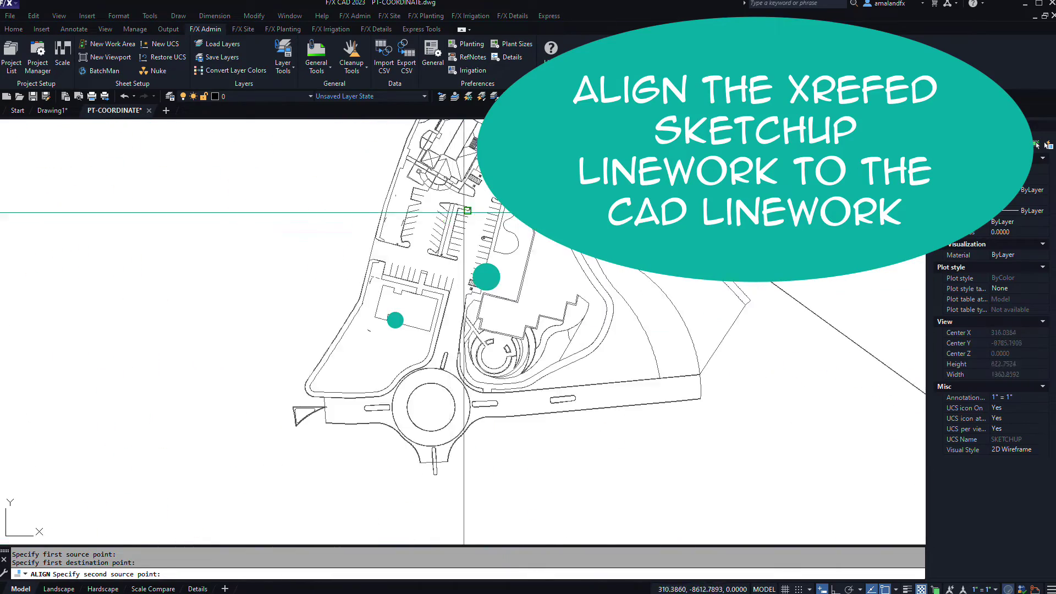
{"action": "left_click", "coordinate": [495, 232]}
{"action": "scroll", "coordinate": [495, 231], "scroll_direction": "down", "scroll_amount": 5}
{"action": "scroll", "coordinate": [540, 289], "scroll_direction": "up", "scroll_amount": 3}
{"action": "scroll", "coordinate": [539, 289], "scroll_direction": "up", "scroll_amount": 3}
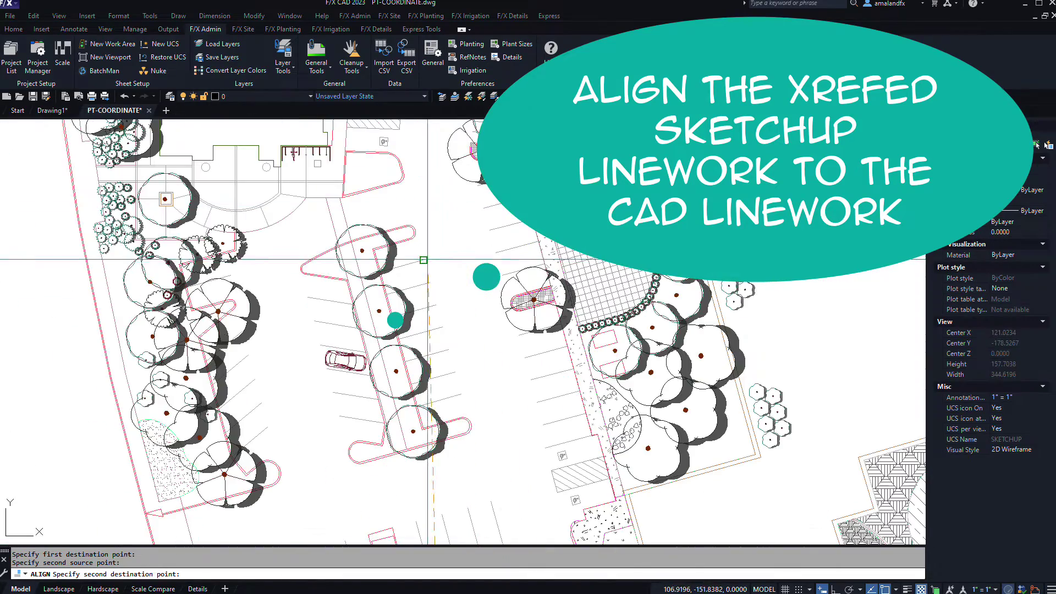
{"action": "left_click", "coordinate": [463, 309]}
{"action": "key", "text": "Return"}
{"action": "type", "text": "n"}
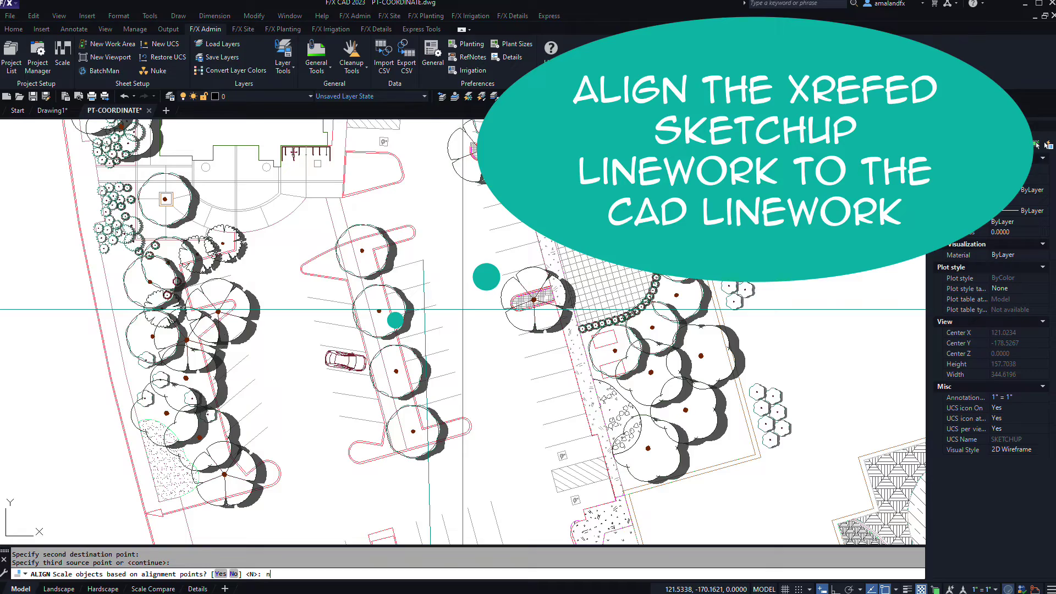
{"action": "key", "text": "Return"}
{"action": "scroll", "coordinate": [463, 281], "scroll_direction": "down", "scroll_amount": 3}
{"action": "scroll", "coordinate": [464, 280], "scroll_direction": "up", "scroll_amount": 3}
{"action": "left_click", "coordinate": [361, 280]}
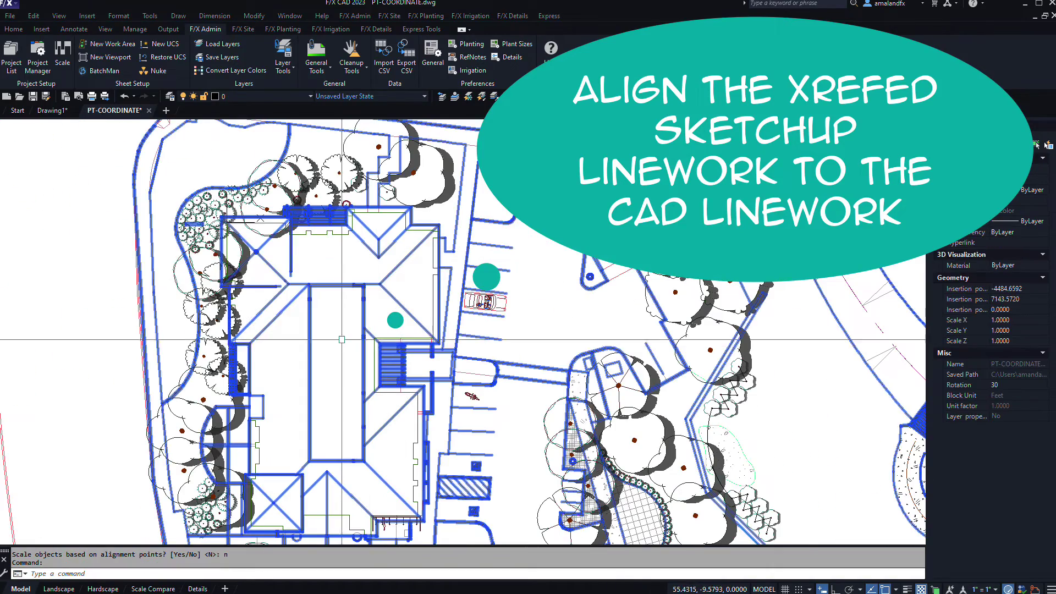
{"action": "scroll", "coordinate": [340, 347], "scroll_direction": "down", "scroll_amount": 6}
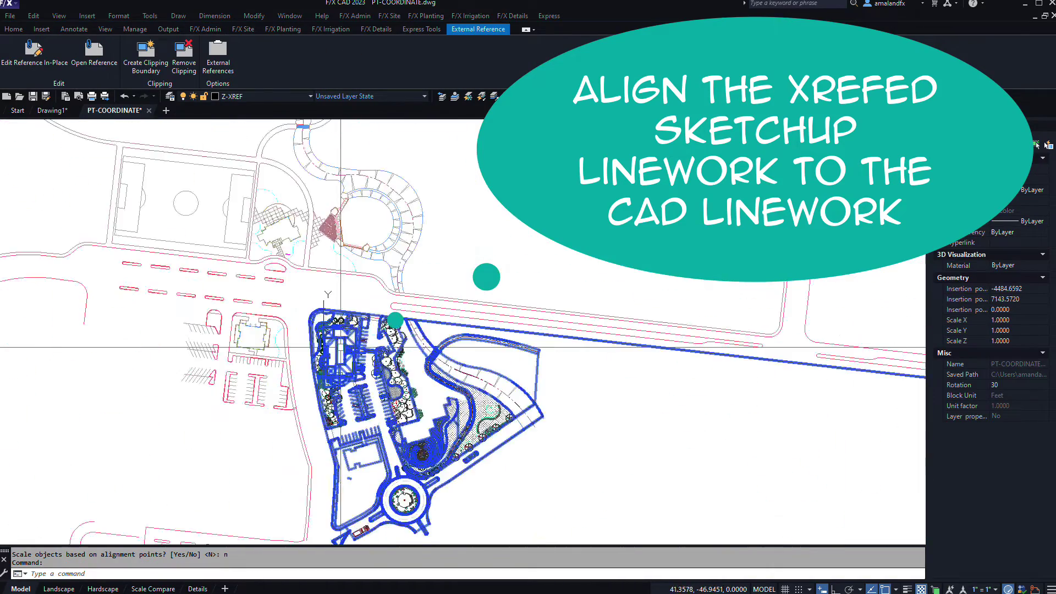
{"action": "scroll", "coordinate": [340, 347], "scroll_direction": "down", "scroll_amount": 5}
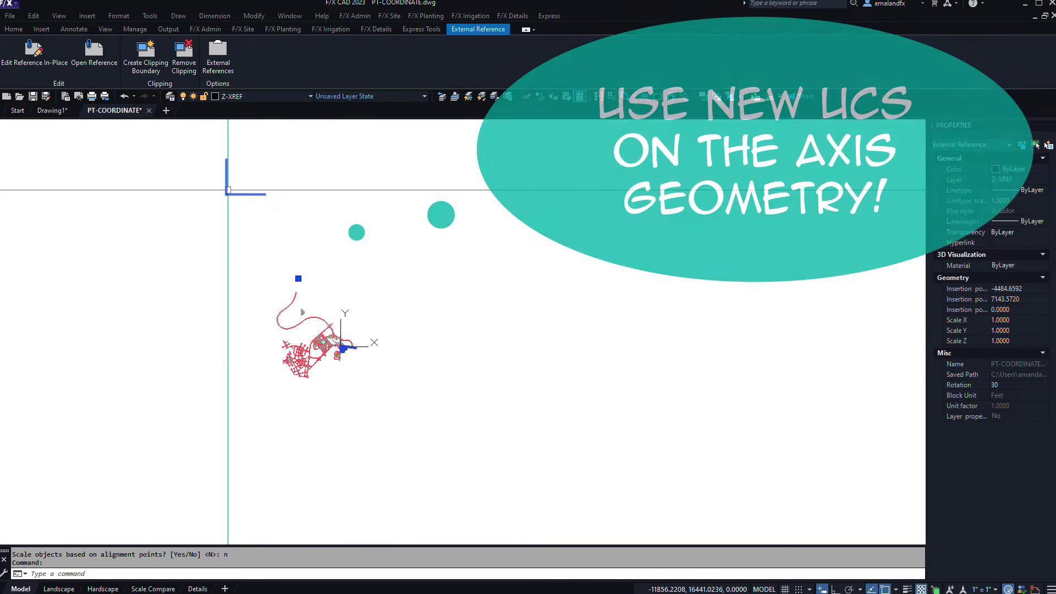
Step: Define a SKETCHUP2 UCS on the axis corner and open the F/X Planting 3D Connection panel
{"action": "middle_click_drag", "start_coordinate": [228, 191], "coordinate": [288, 244]}
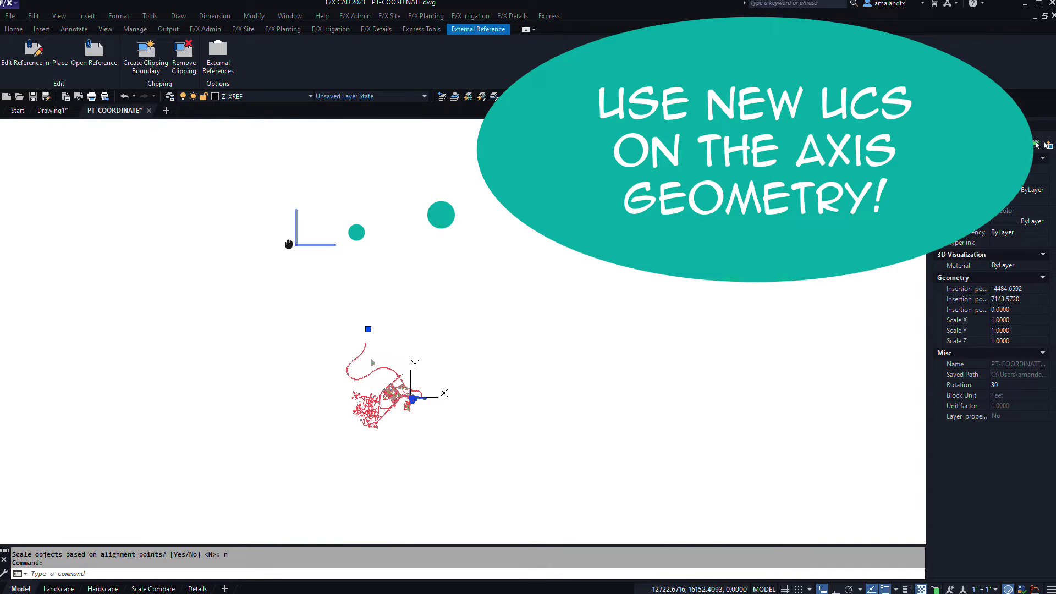
{"action": "key", "text": "Escape"}
{"action": "left_click", "coordinate": [160, 44]}
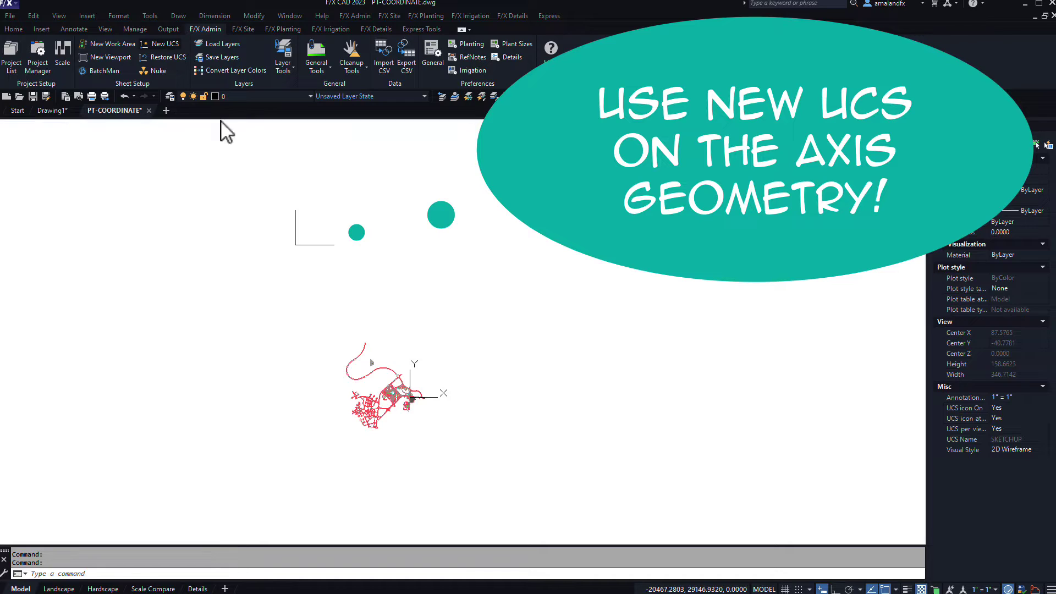
{"action": "left_click", "coordinate": [295, 246]}
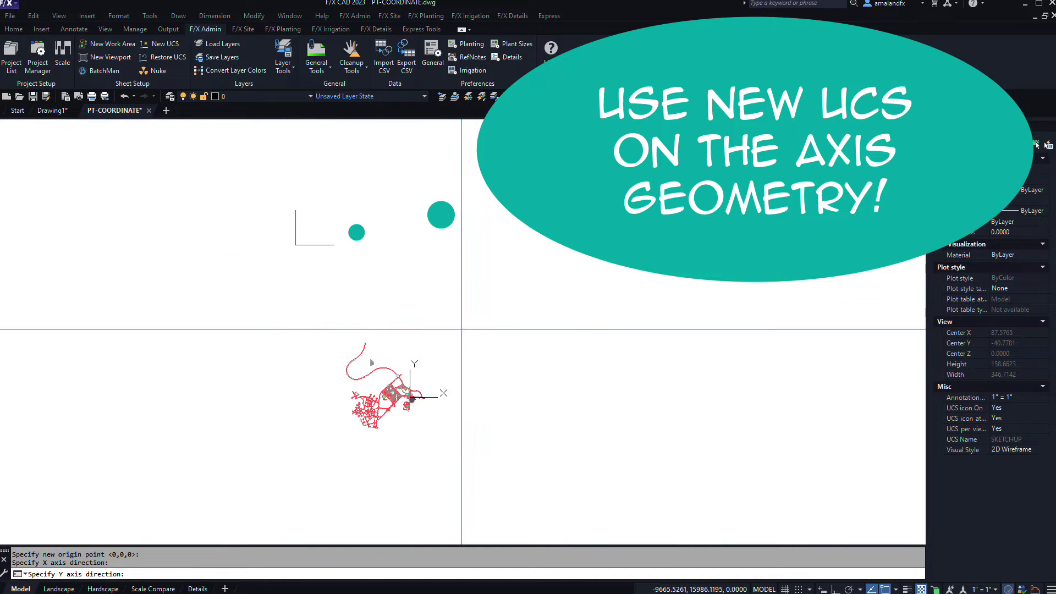
{"action": "left_click", "coordinate": [469, 239]}
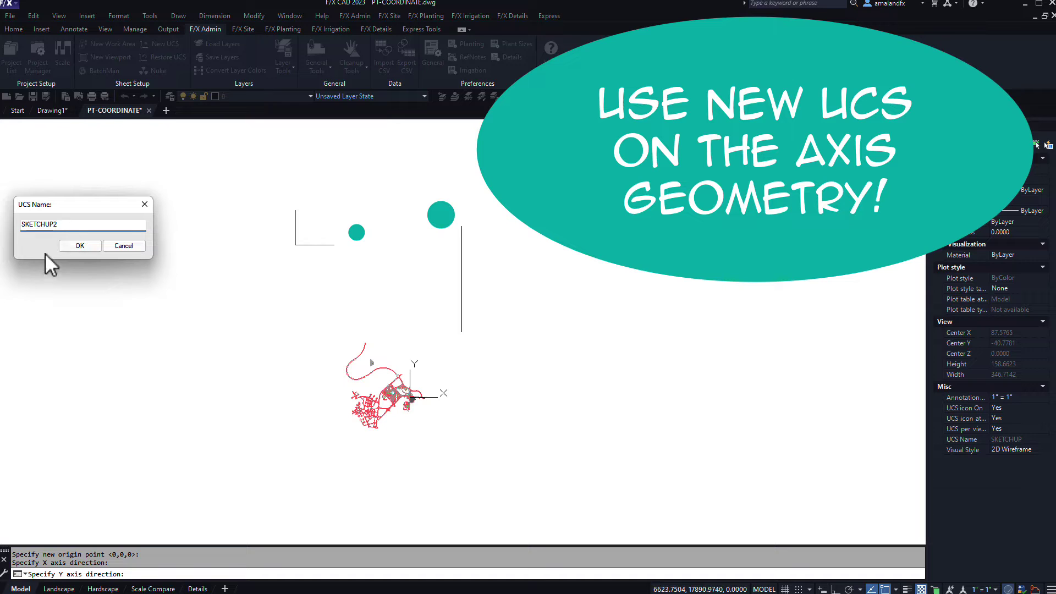
{"action": "left_click", "coordinate": [80, 246]}
{"action": "left_click", "coordinate": [282, 29]}
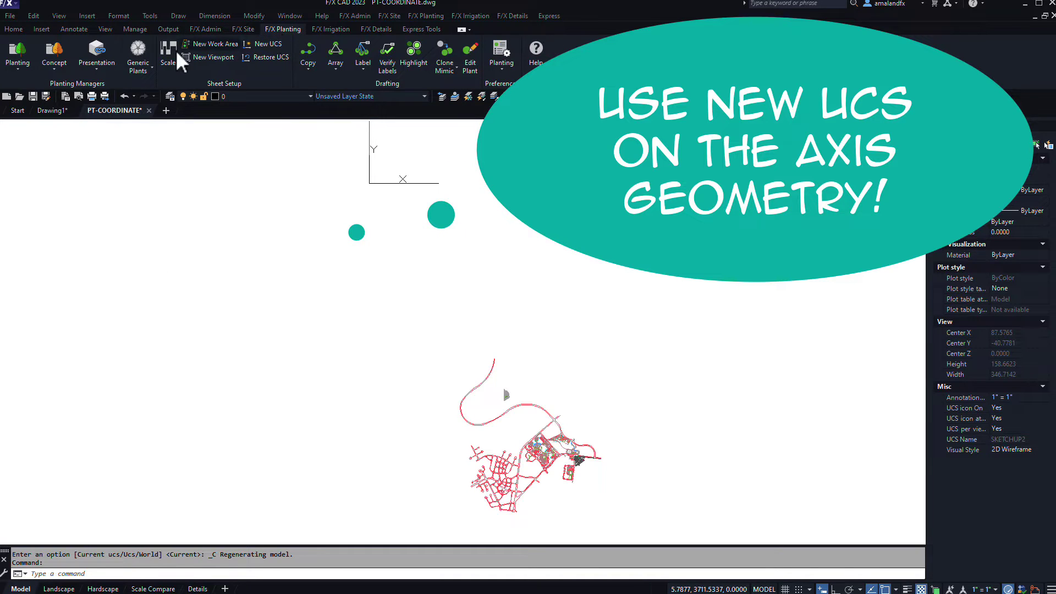
{"action": "left_click", "coordinate": [101, 53]}
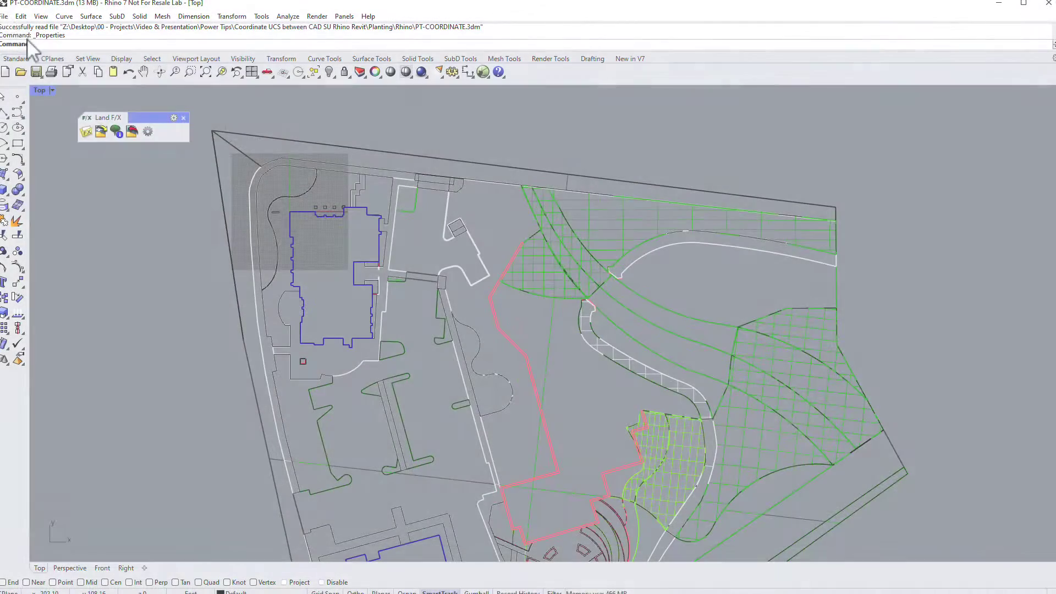
Step: Export the two axis curves with Export with Origin at world origin as AutoCAD Drawing (*.dwg)
{"action": "left_click", "coordinate": [5, 17]}
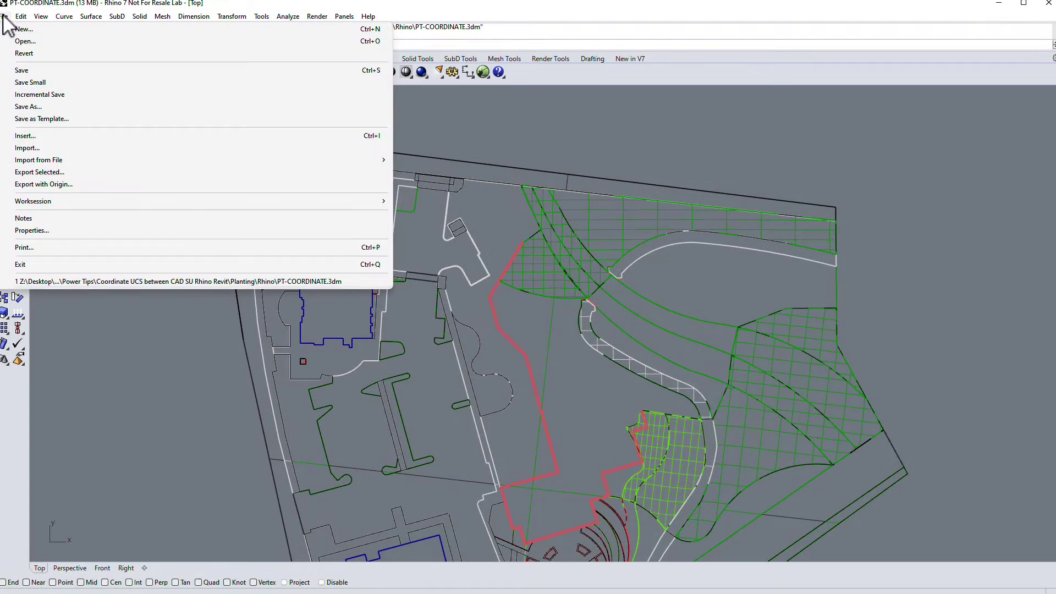
{"action": "left_click", "coordinate": [44, 183]}
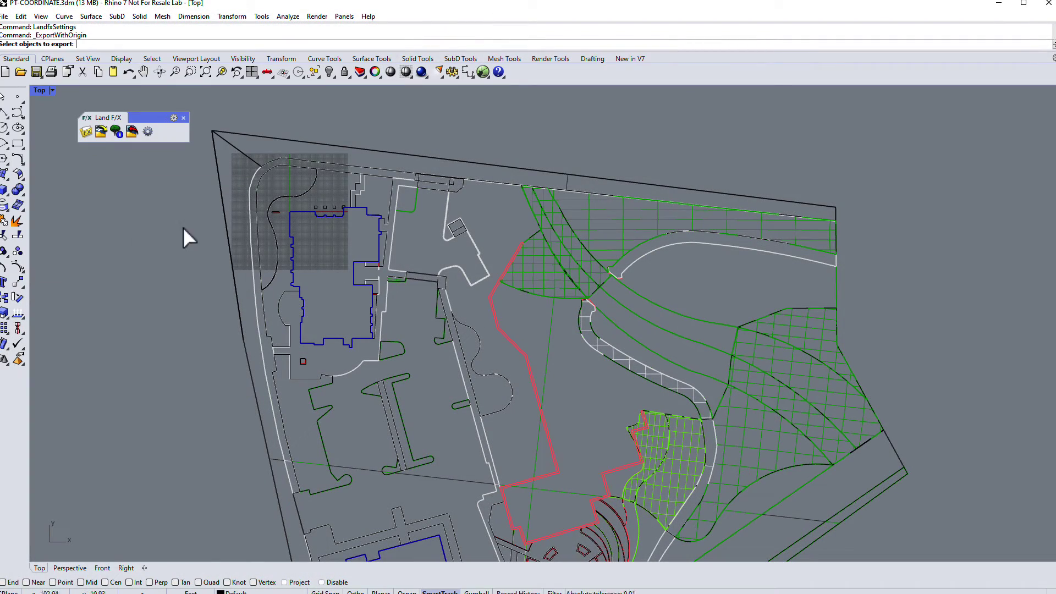
{"action": "left_click", "coordinate": [302, 211]}
{"action": "left_click", "coordinate": [340, 243]}
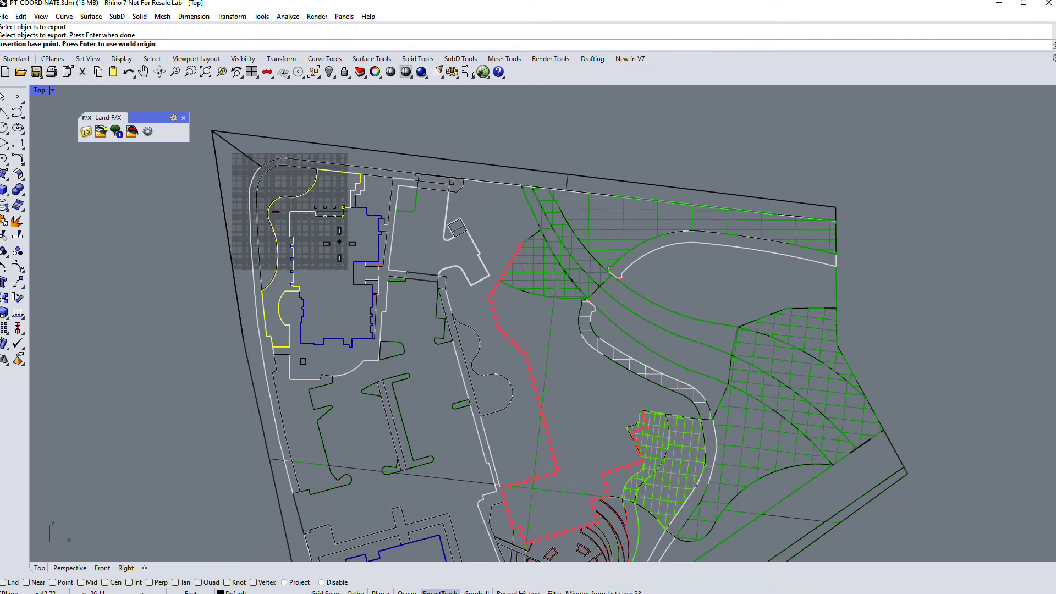
{"action": "key", "text": "Return"}
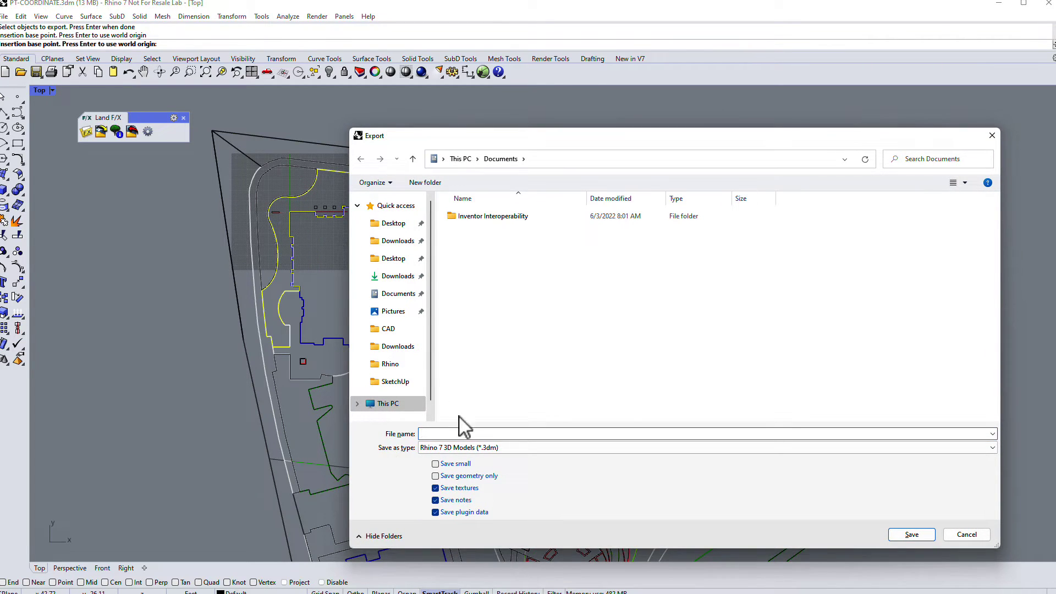
{"action": "left_click", "coordinate": [462, 447]}
{"action": "left_click", "coordinate": [485, 558]}
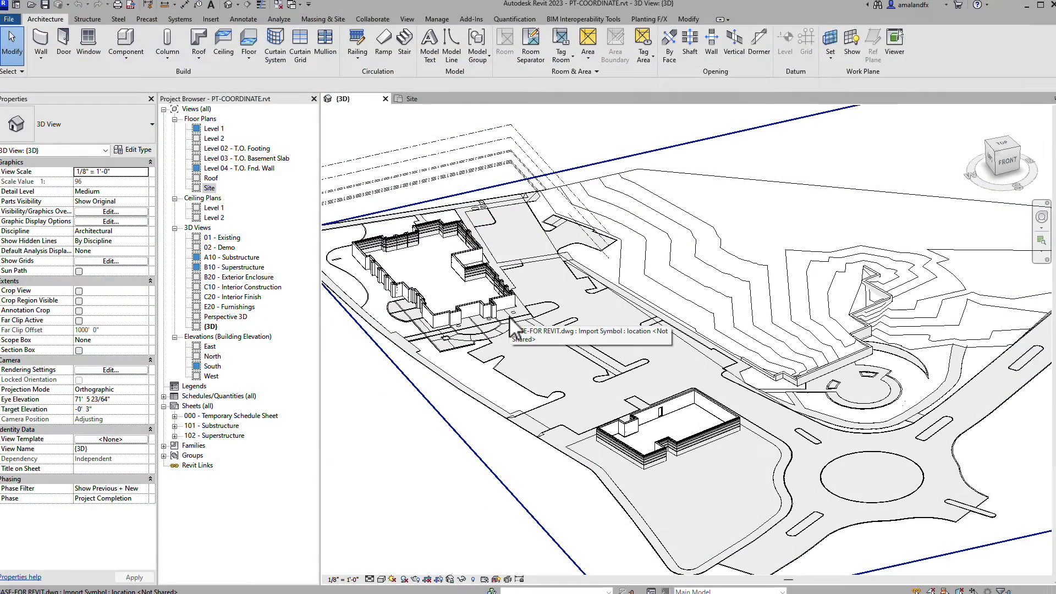
Step: Inspect the Project Base Point on the Site floor plan, then choose DWG export for that view
{"action": "left_click", "coordinate": [427, 101]}
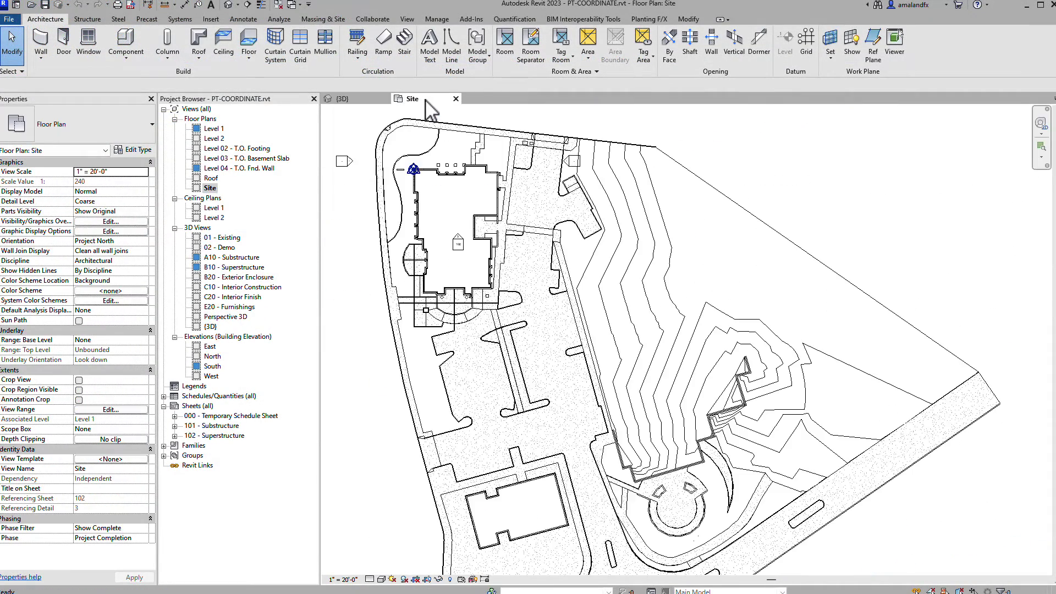
{"action": "left_click", "coordinate": [414, 169]}
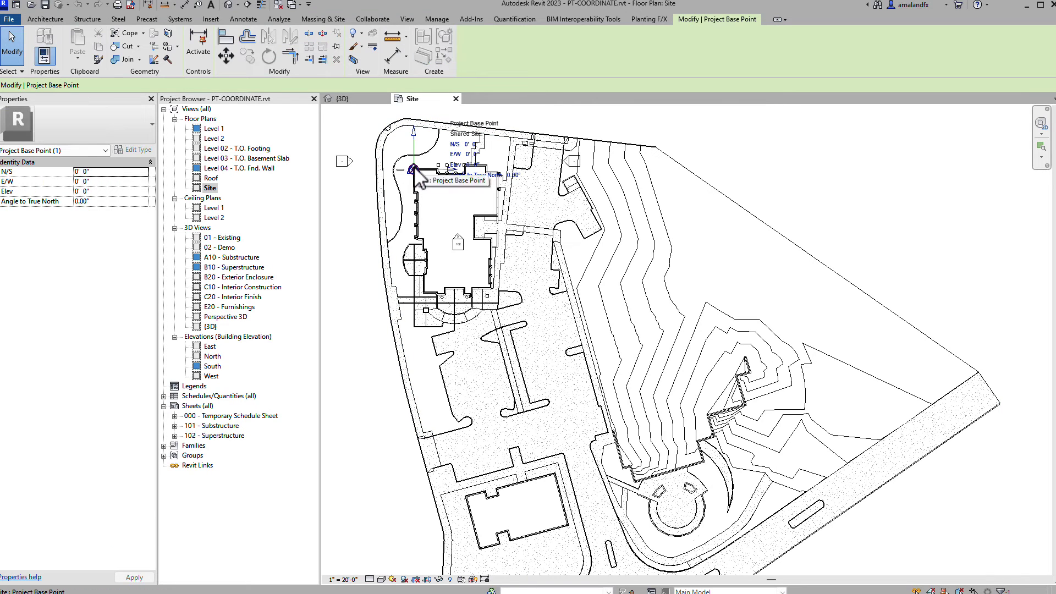
{"action": "left_click", "coordinate": [362, 284]}
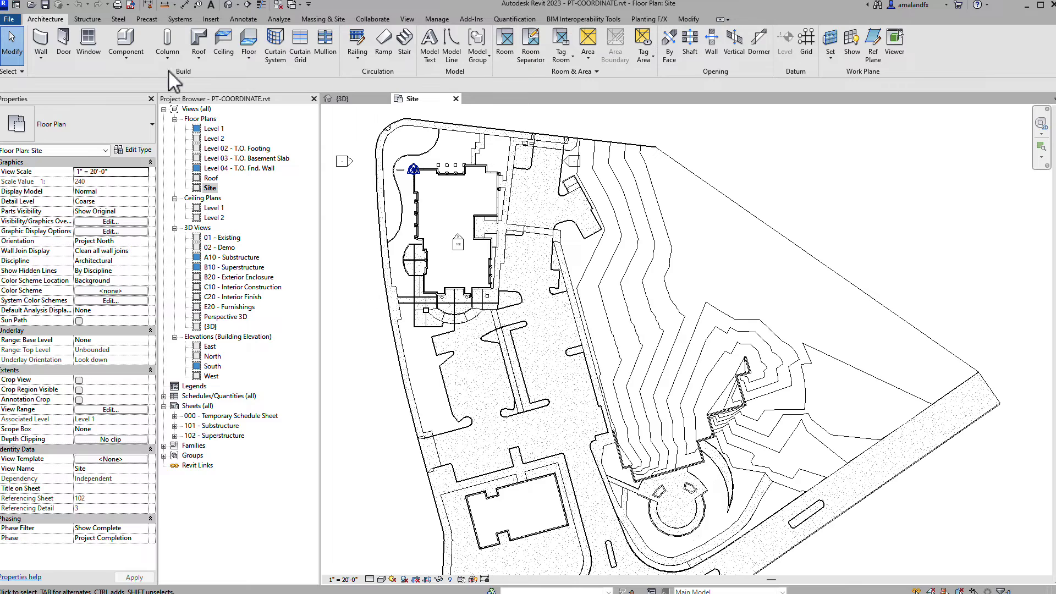
{"action": "left_click", "coordinate": [13, 21]}
{"action": "mouse_move", "coordinate": [36, 177]}
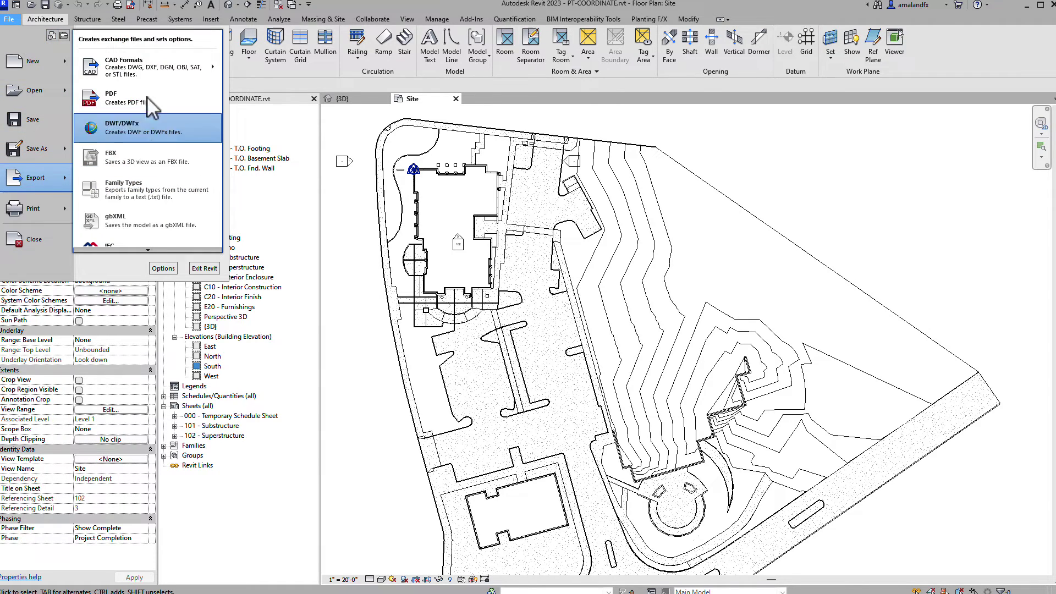
{"action": "mouse_move", "coordinate": [149, 66]}
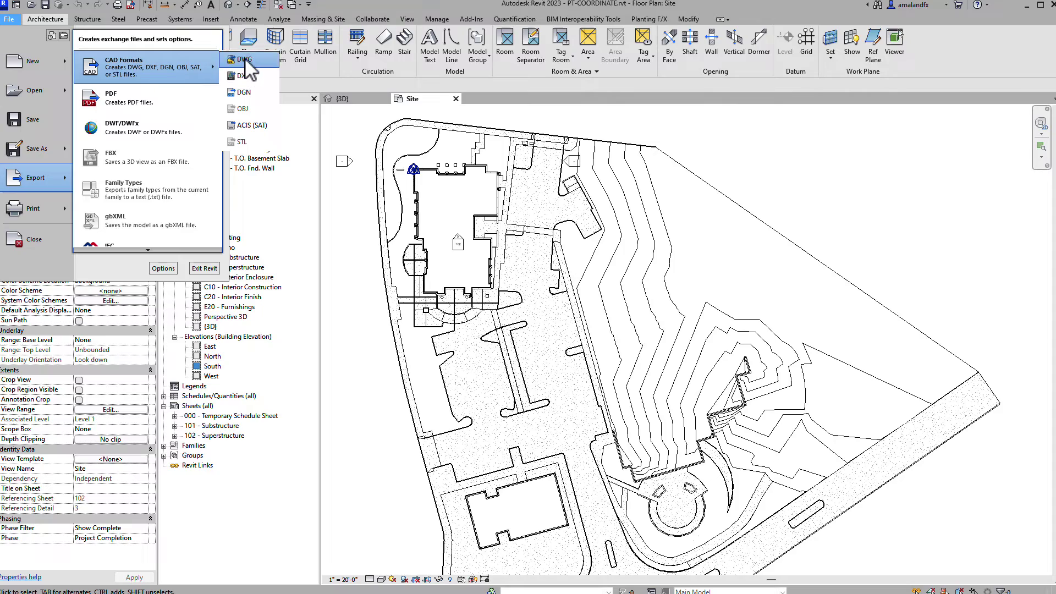
{"action": "left_click", "coordinate": [246, 60]}
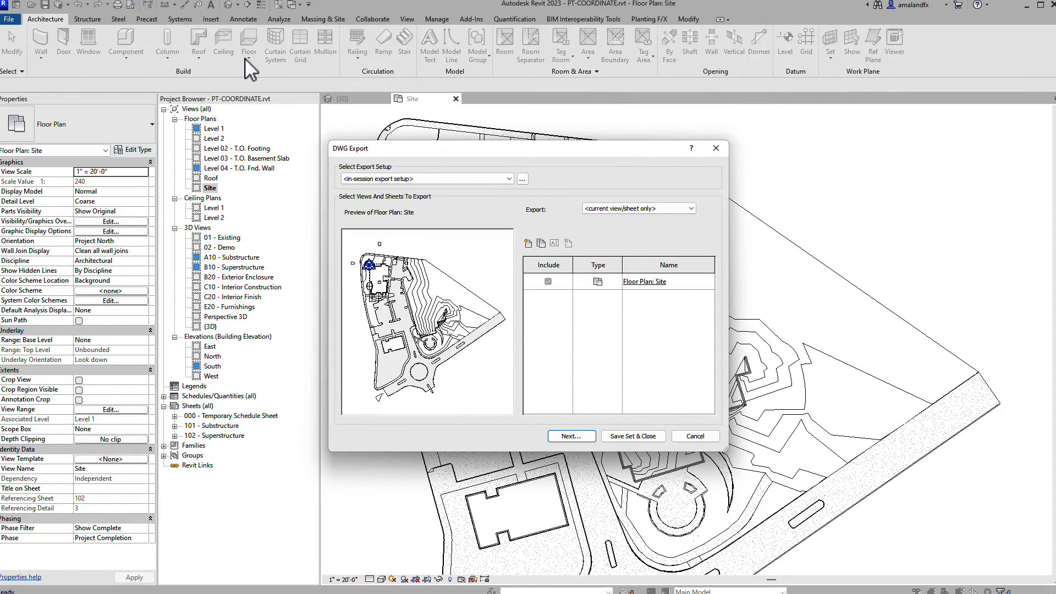